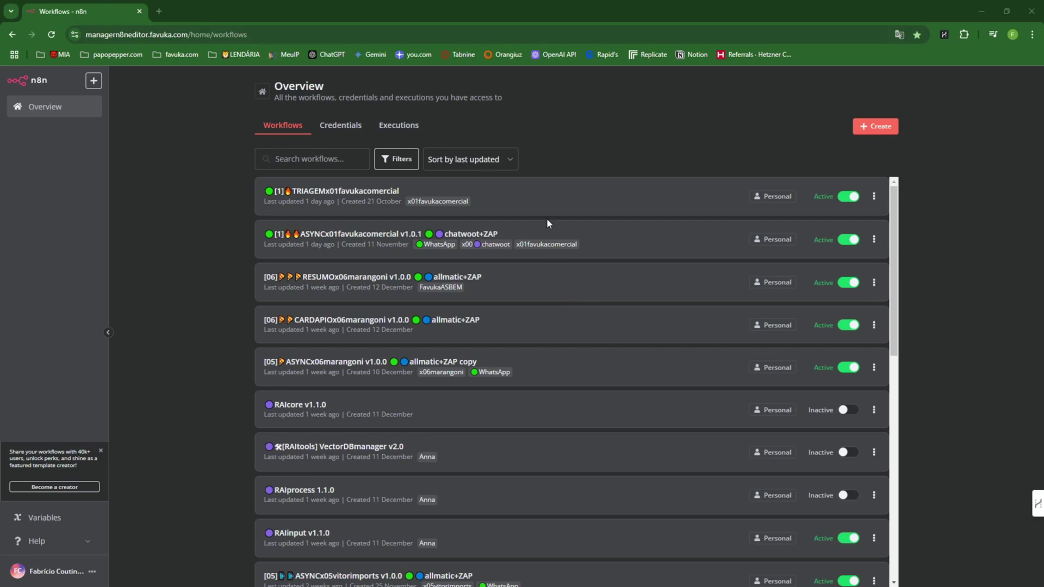
Step: Look through the list of existing workflows on the overview page
scroll(641, 327, "down", 4)
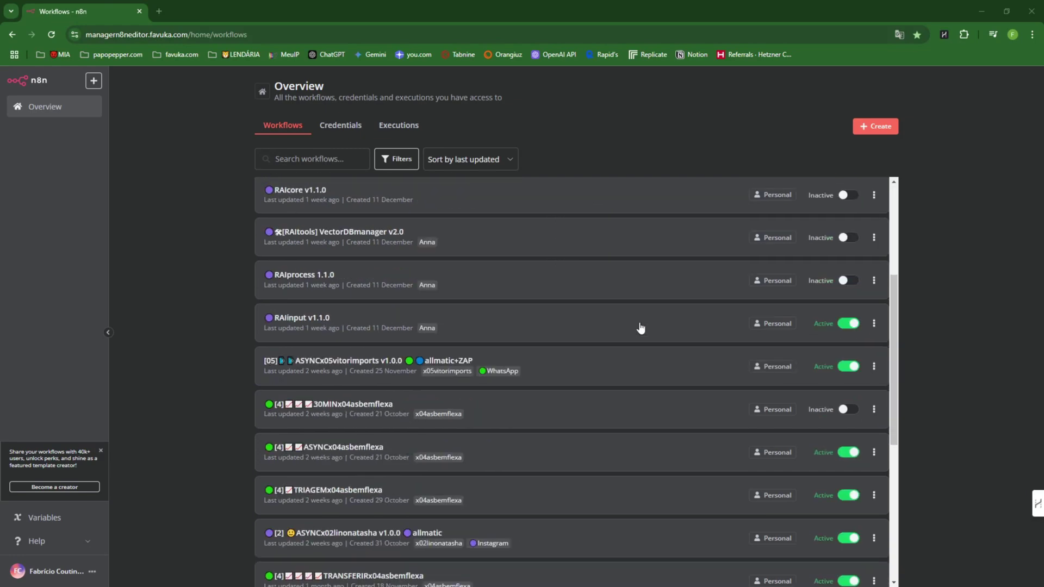
scroll(618, 345, "down", 4)
scroll(598, 348, "up", 8)
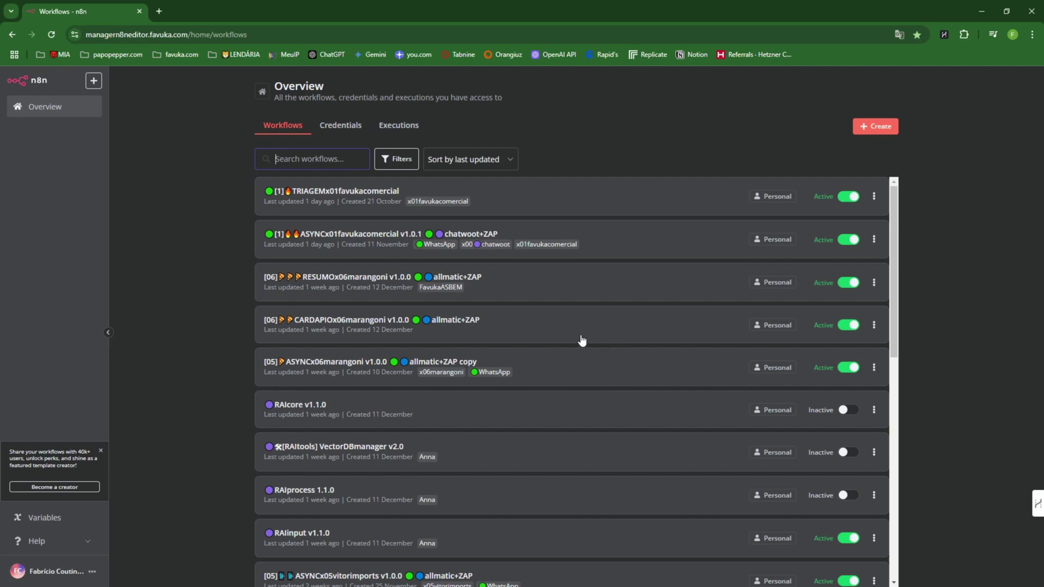
scroll(577, 337, "down", 5)
scroll(428, 308, "up", 5)
scroll(457, 313, "down", 2)
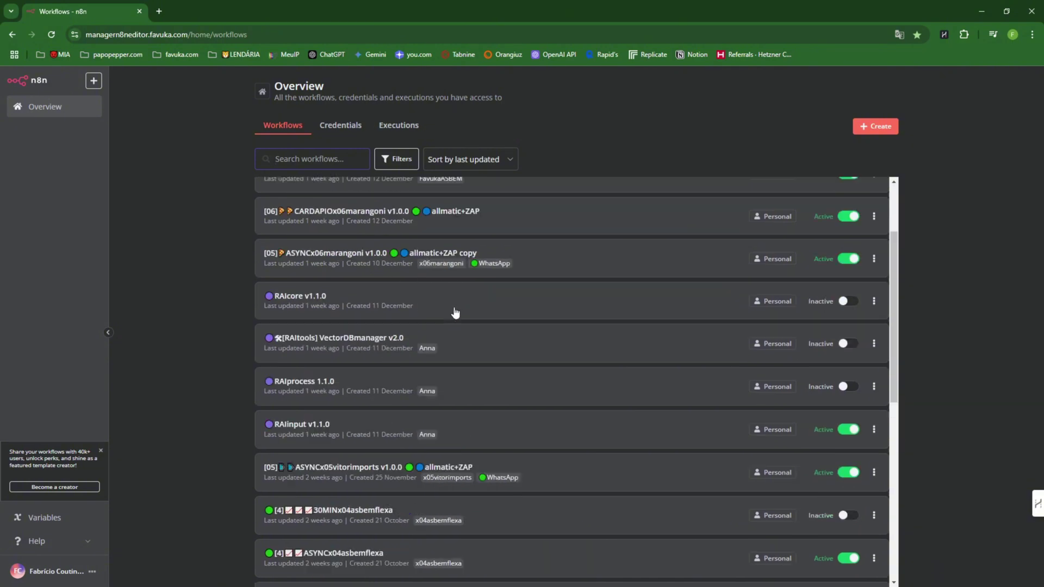
scroll(456, 313, "up", 2)
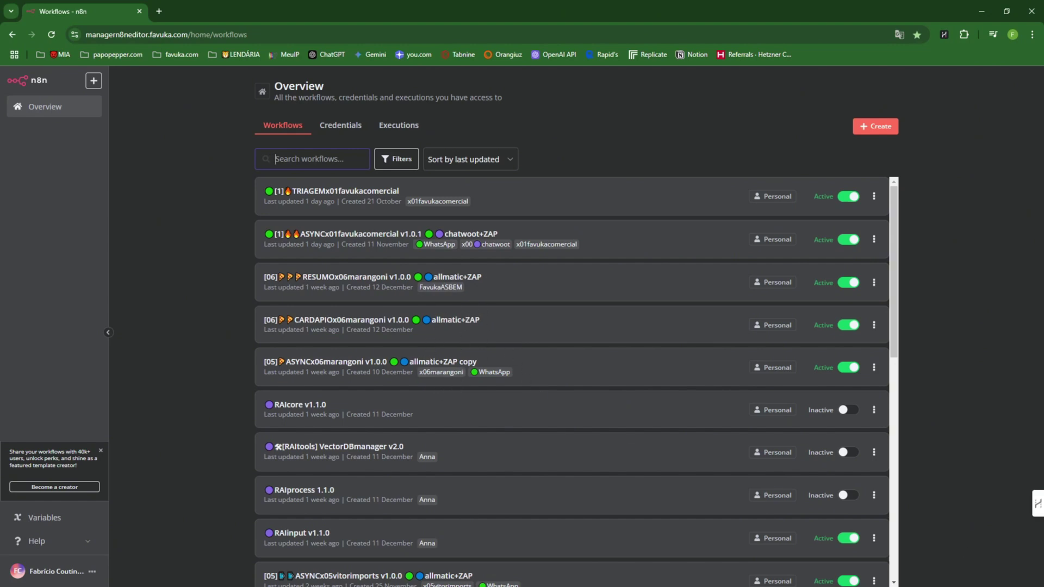
Step: Review the workflow sorting options and search the workflows for "favuka", clearing the search again
left_click(468, 162)
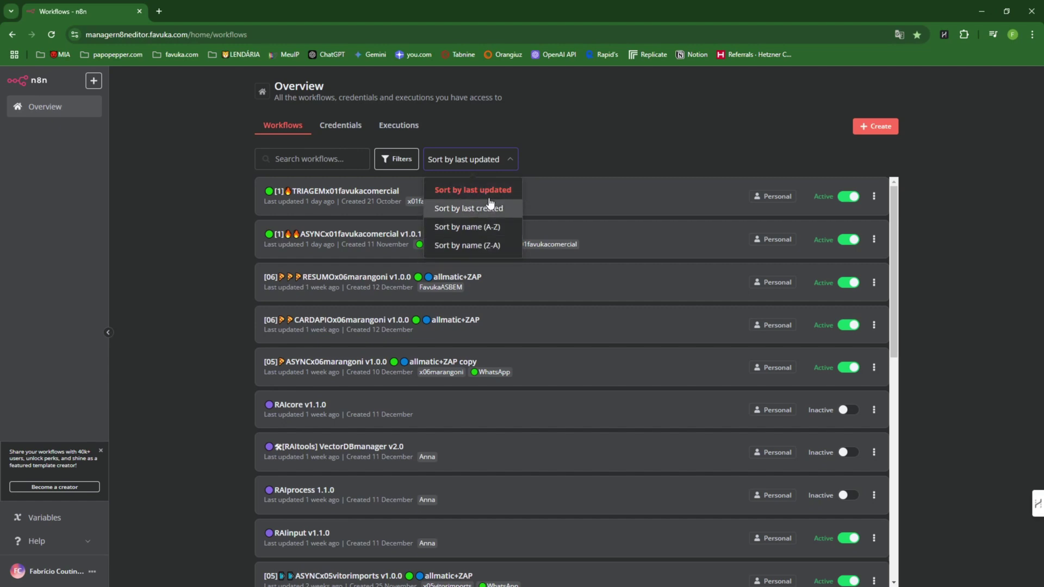
left_click(565, 145)
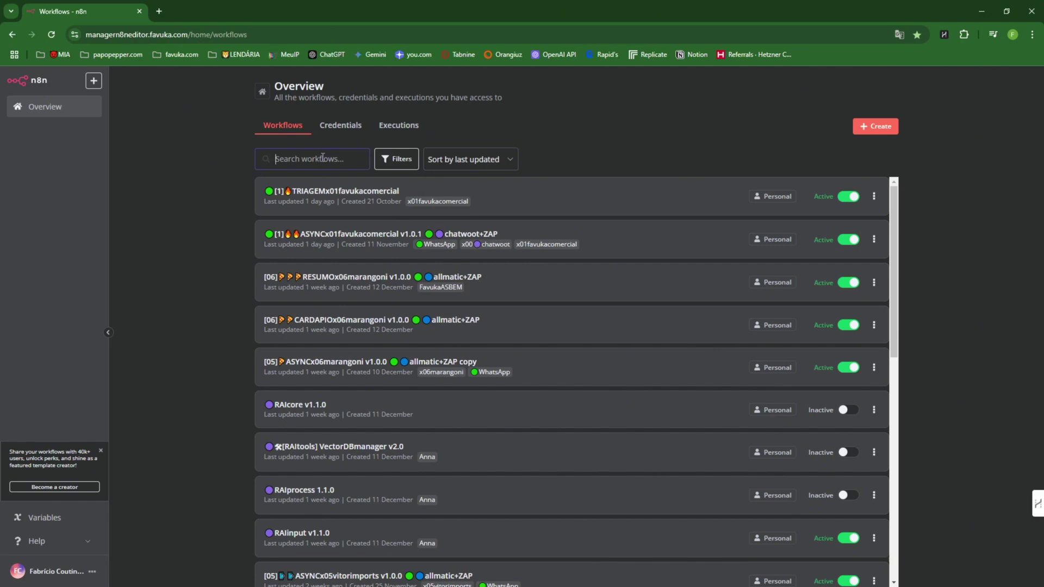
type("favuka")
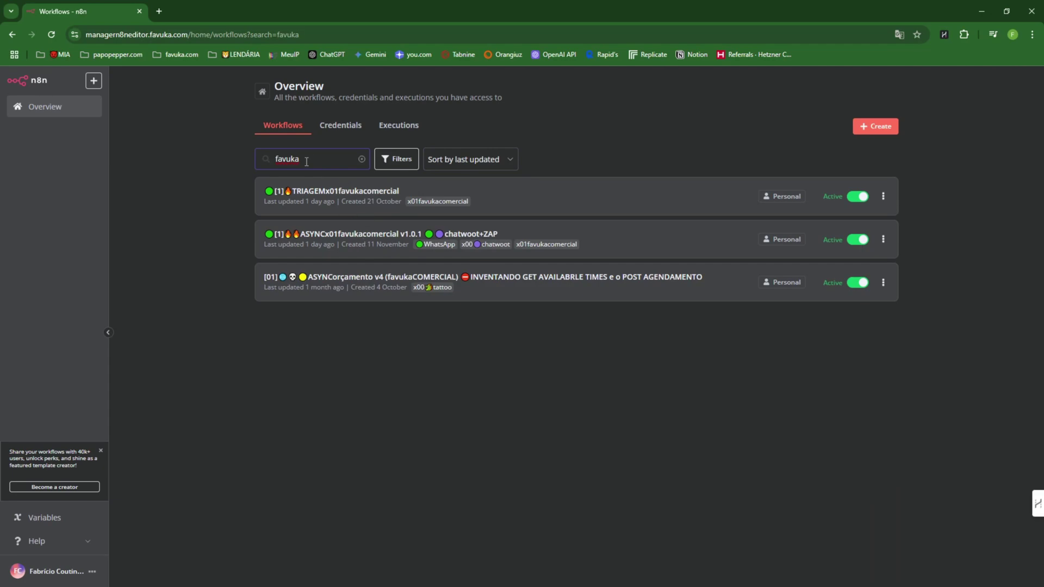
key("ctrl+s")
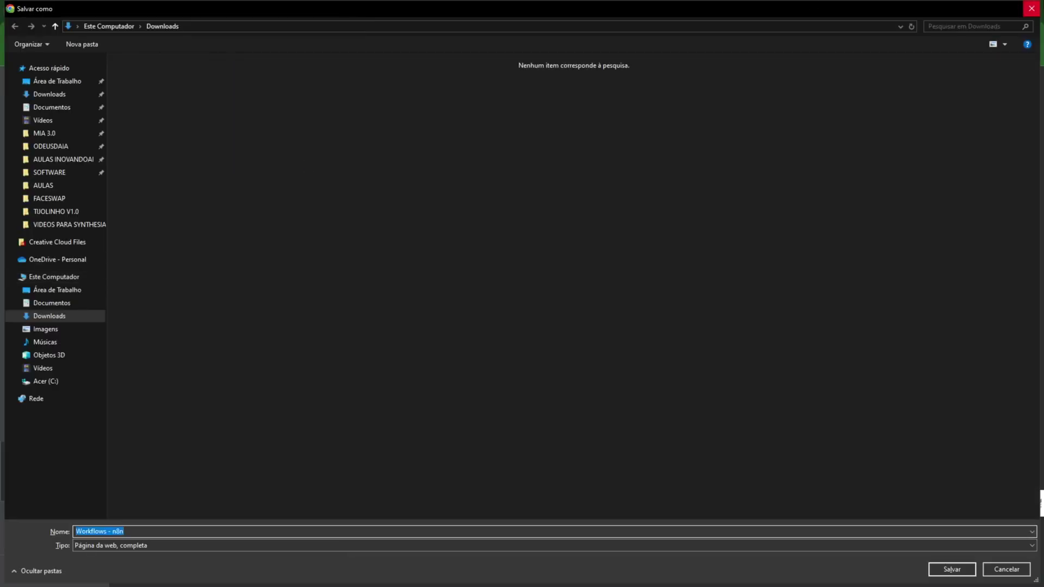
key("Escape")
left_click(361, 159)
Step: Review the tags available for filtering the workflow list without applying any filter
left_click(380, 163)
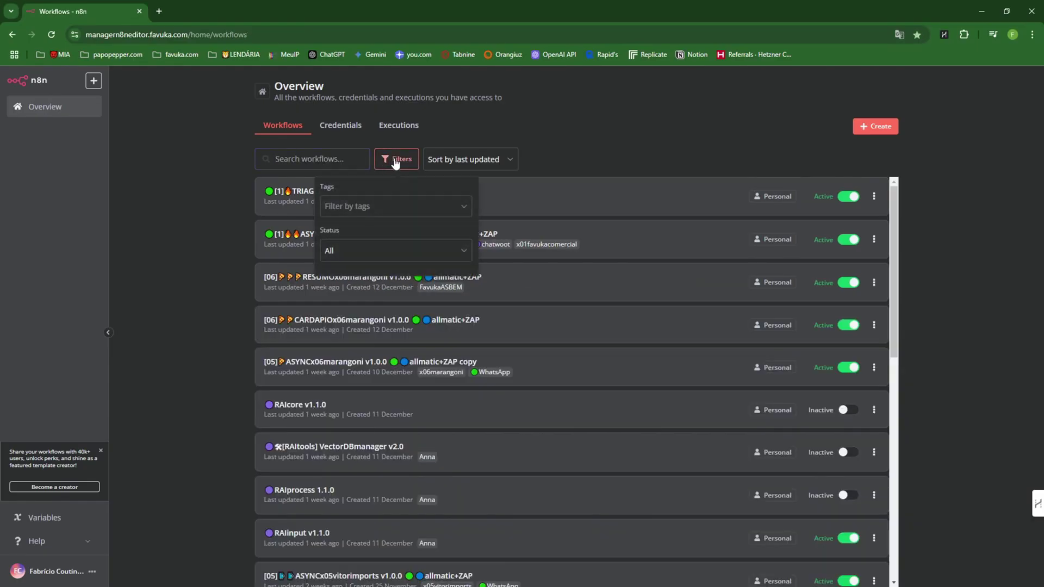
left_click(381, 207)
scroll(370, 291, "down", 4)
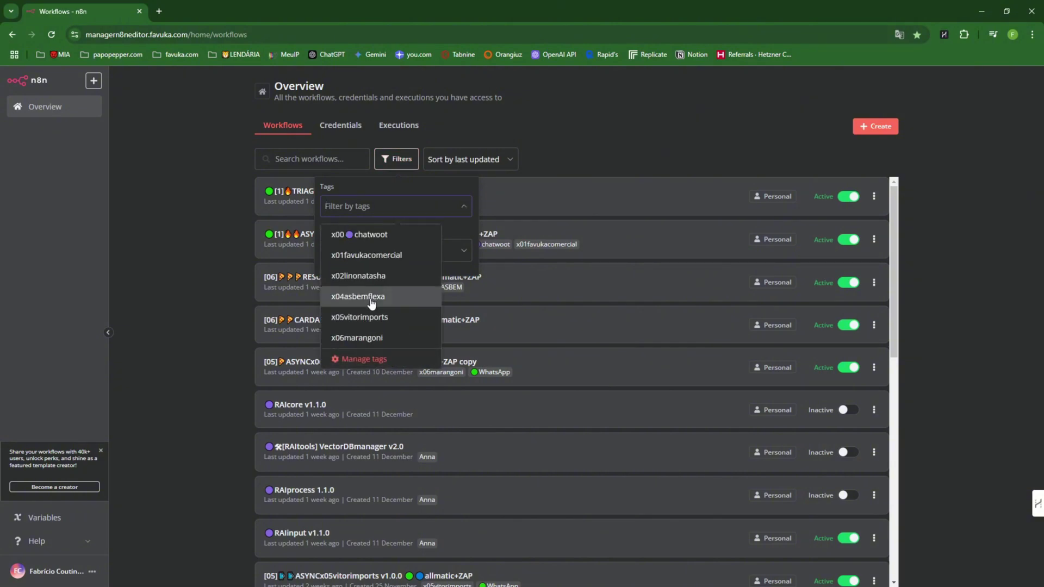
scroll(375, 296, "up", 5)
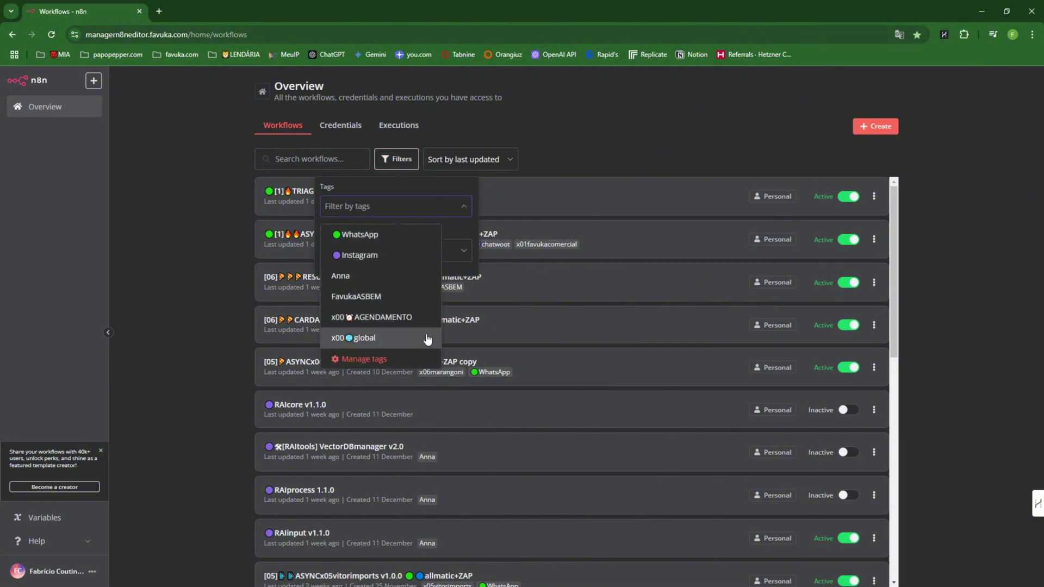
left_click(629, 137)
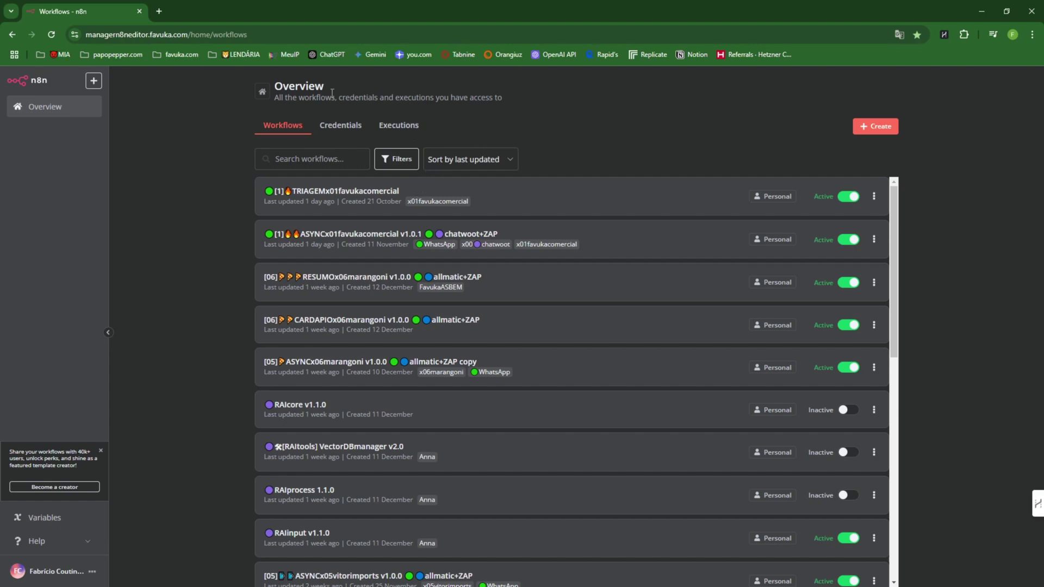
Step: Start a blank workflow and view the trigger options offered for its first step
scroll(392, 218, "down", 4)
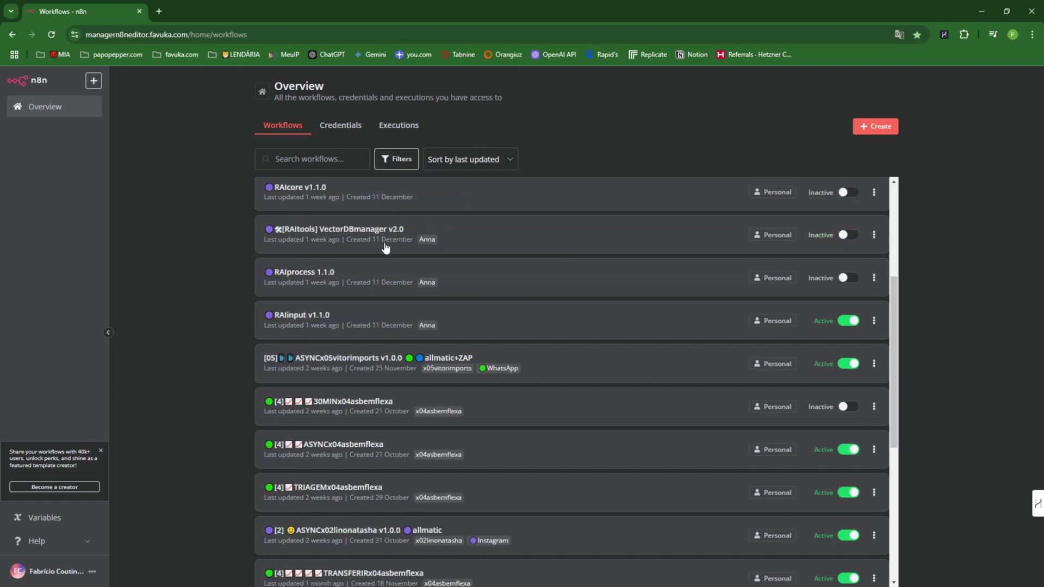
scroll(372, 257, "up", 4)
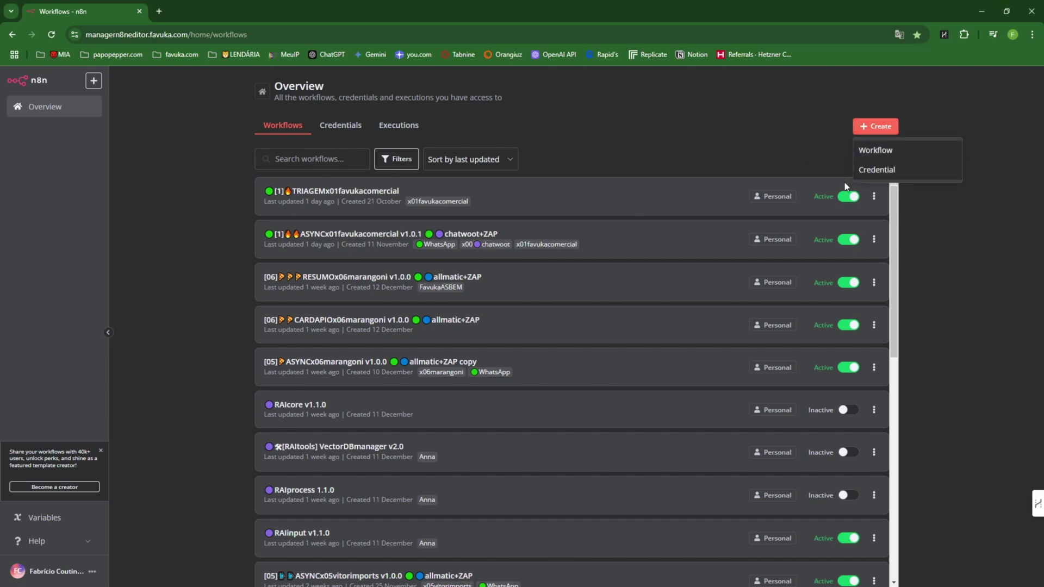
mouse_move(876, 129)
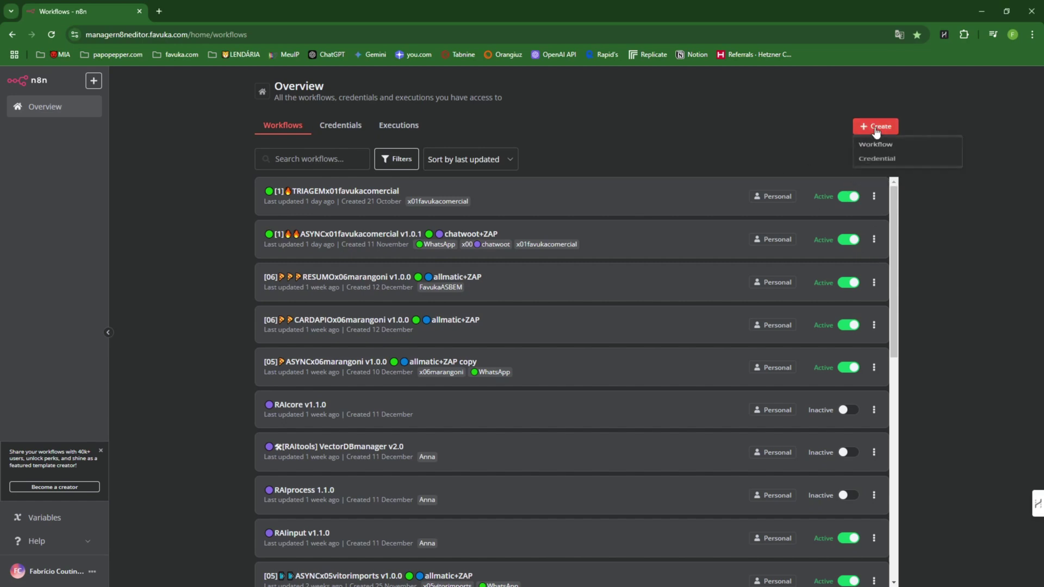
left_click(868, 149)
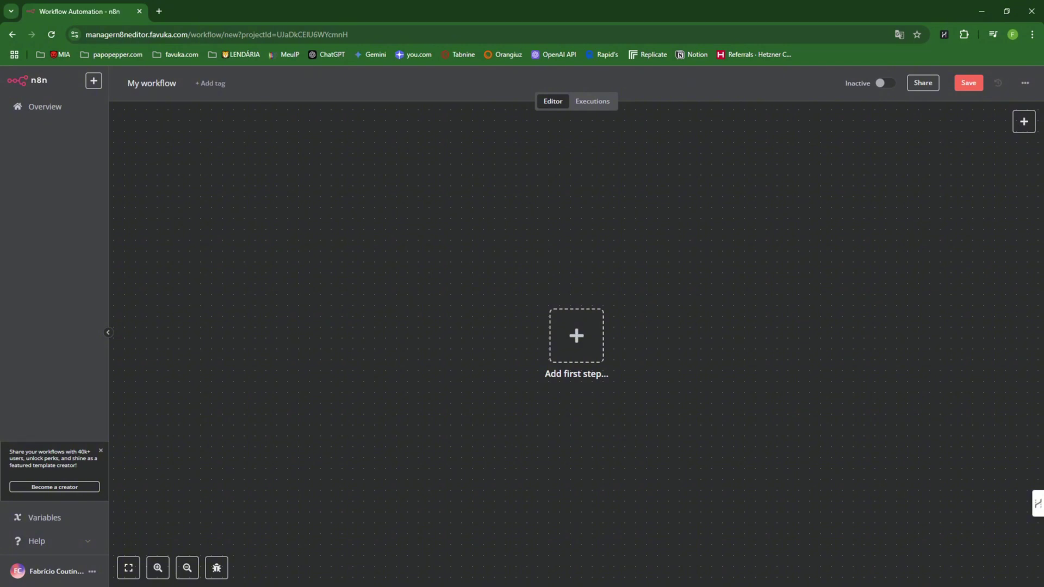
left_click_drag(591, 422, 510, 401)
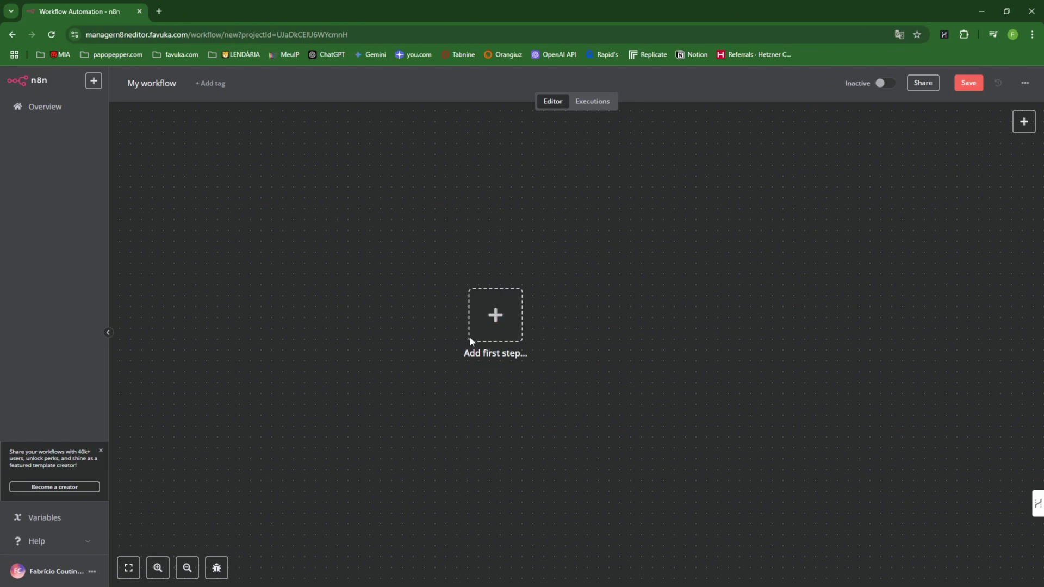
left_click(1025, 121)
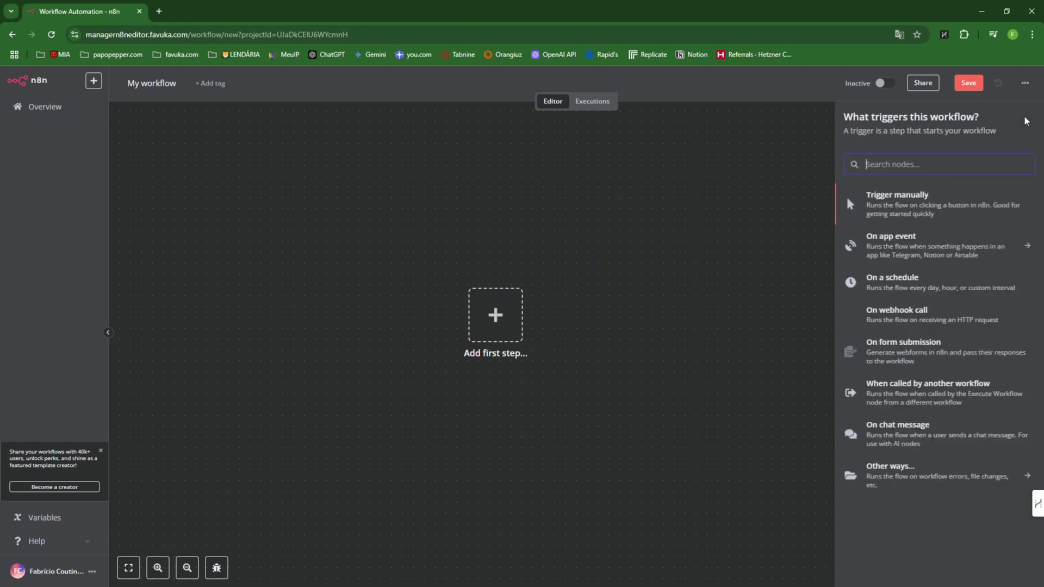
left_click(563, 358)
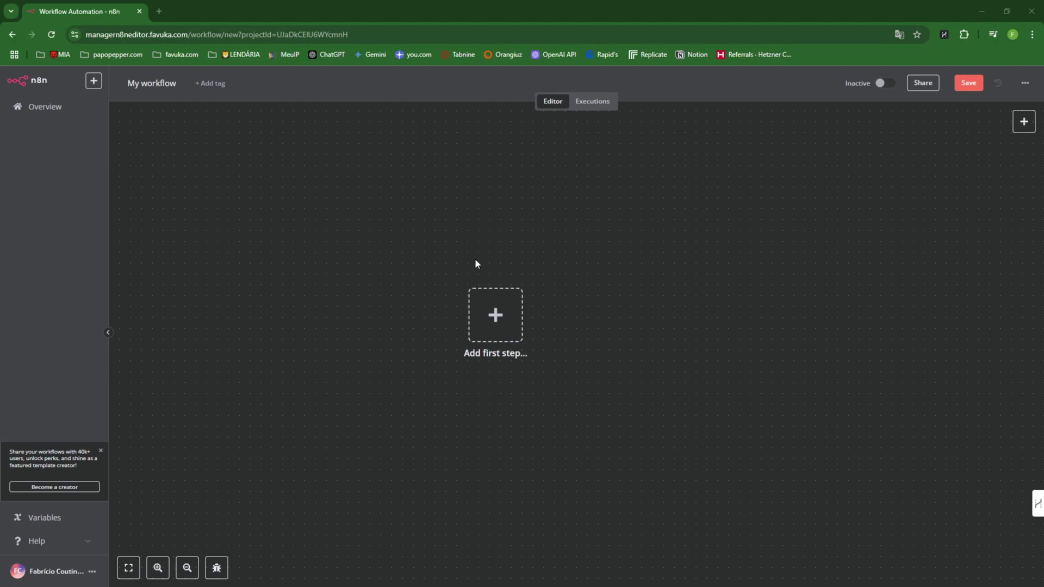
Step: Open the 30MINx04asbemflexa workflow and examine the parameters of its Schedule Trigger node
left_click(63, 114)
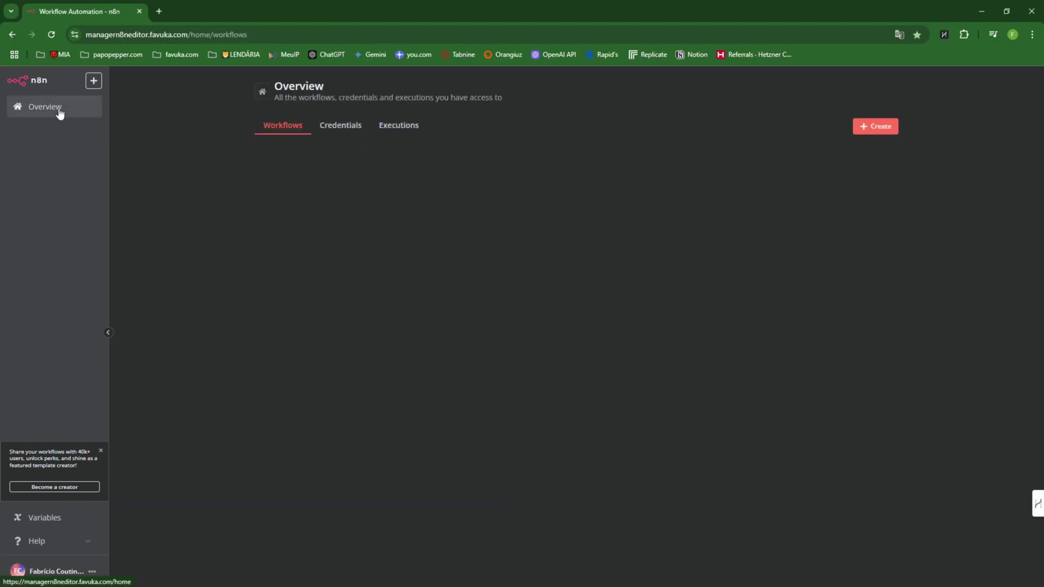
left_click(304, 229)
double_click(392, 324)
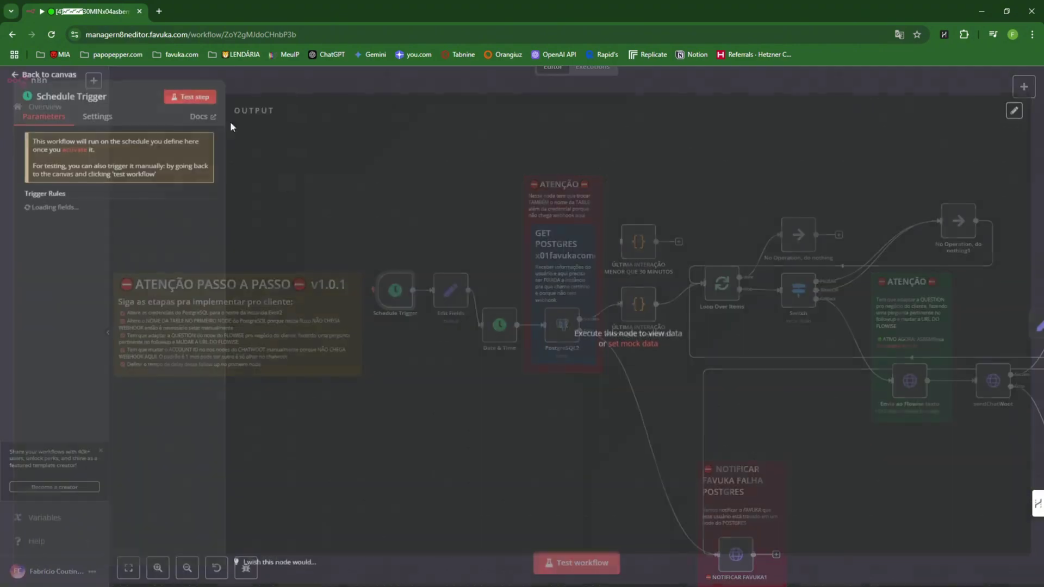
left_click(41, 78)
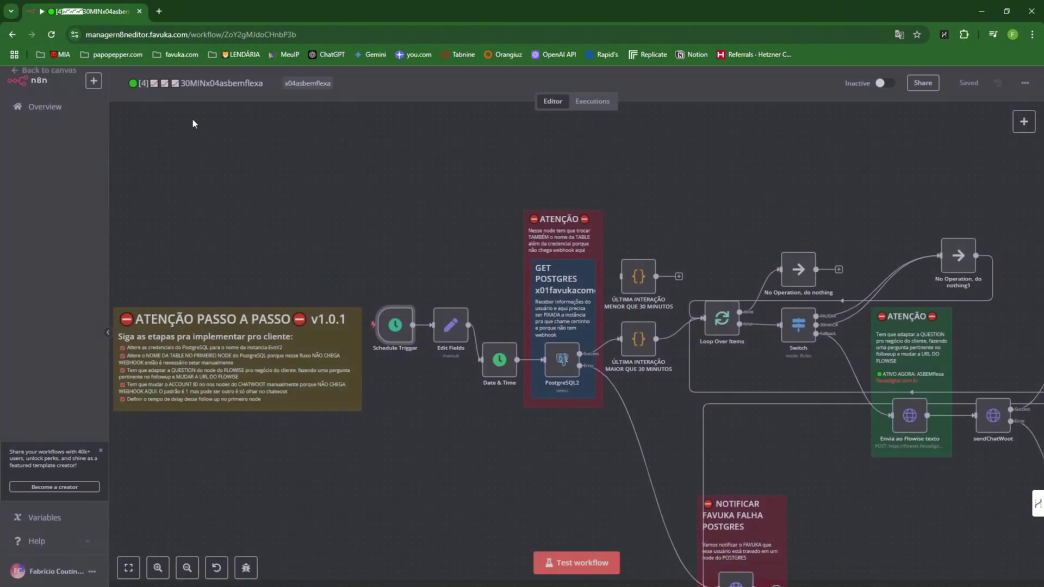
double_click(395, 329)
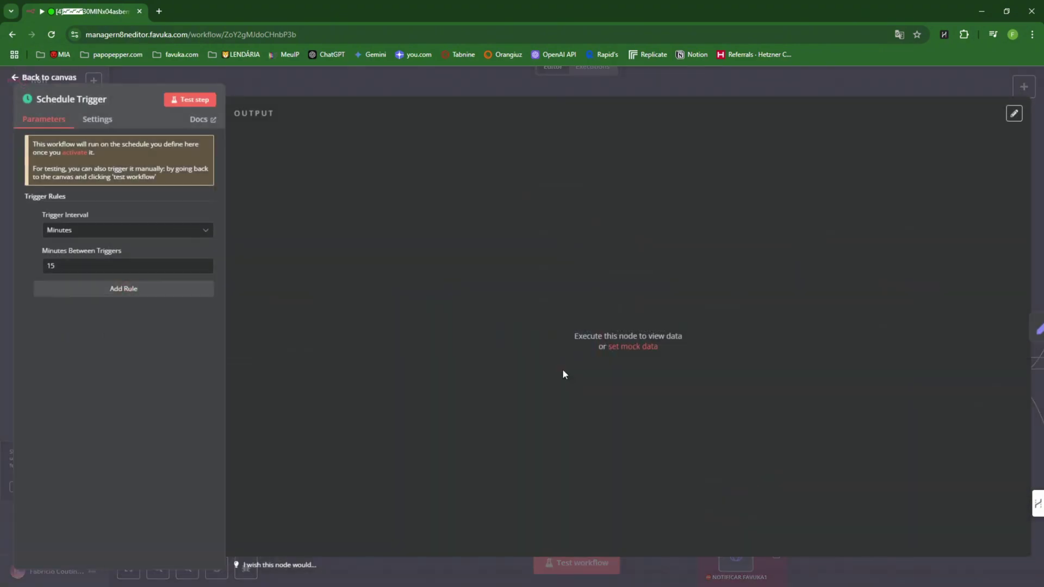
left_click(37, 79)
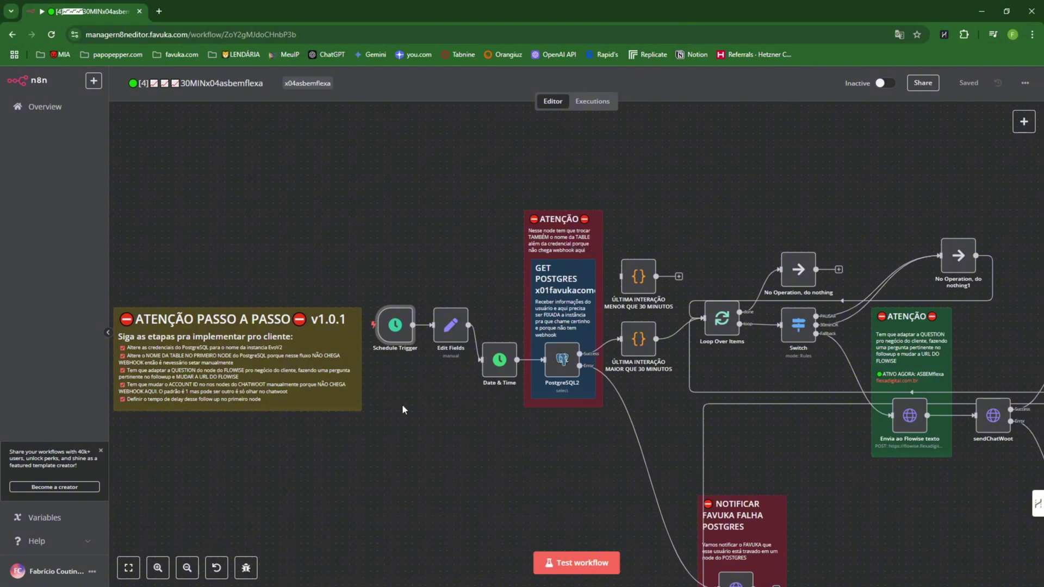
Step: Open the ASYNCx06marangoni v1.0.0 workflow from the overview and view its full node flow
left_click(61, 111)
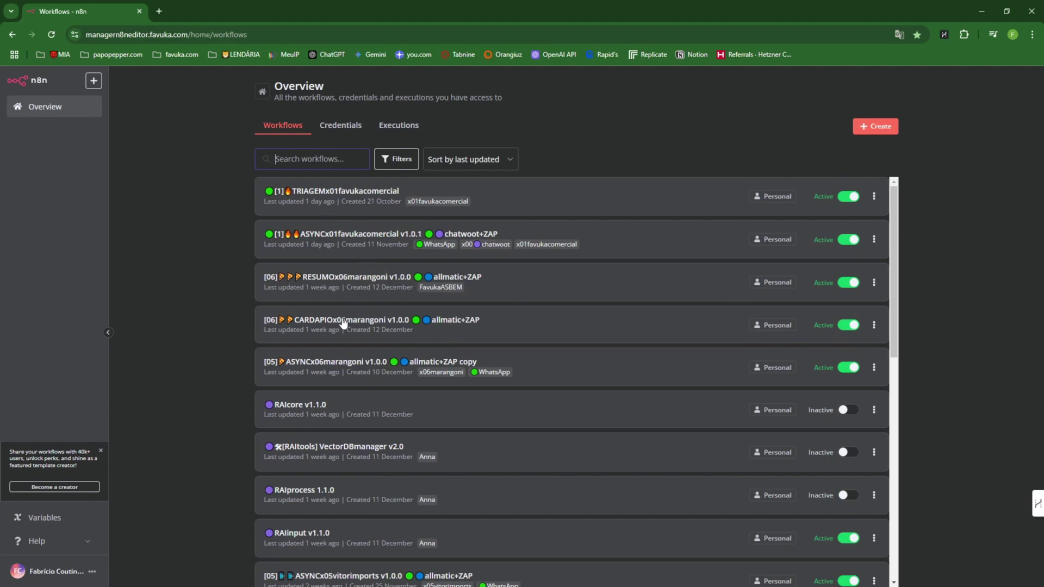
left_click(344, 368)
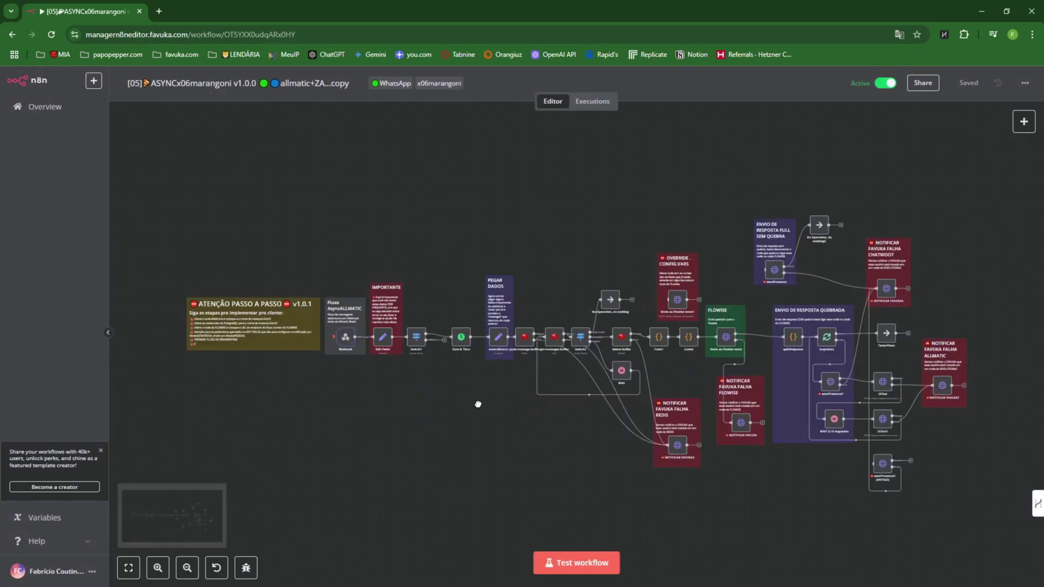
left_click_drag(478, 404, 368, 373)
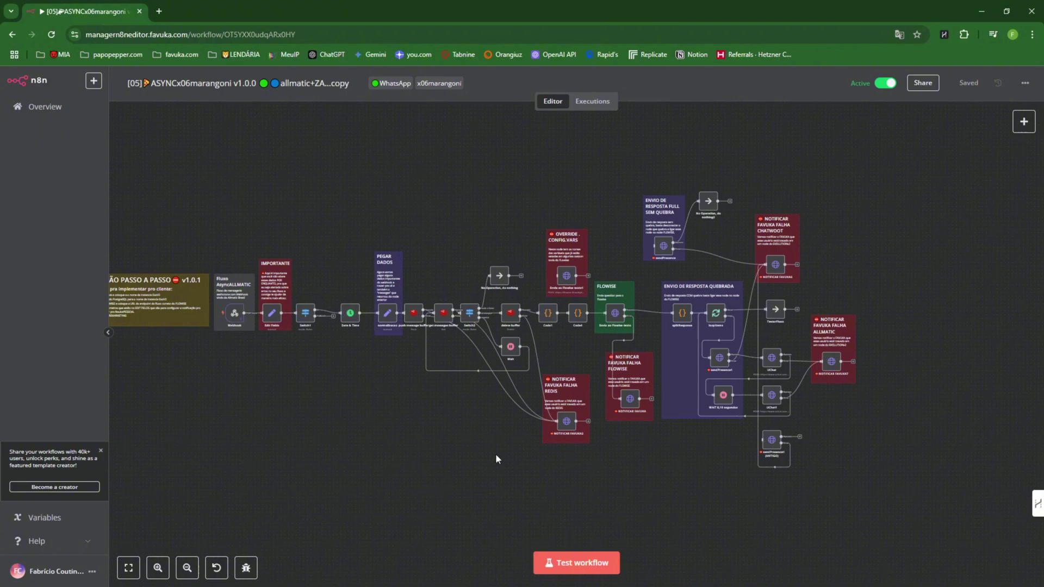
Step: Create a new blank workflow, trying a manual trigger as its first node and deleting that node
left_click(16, 109)
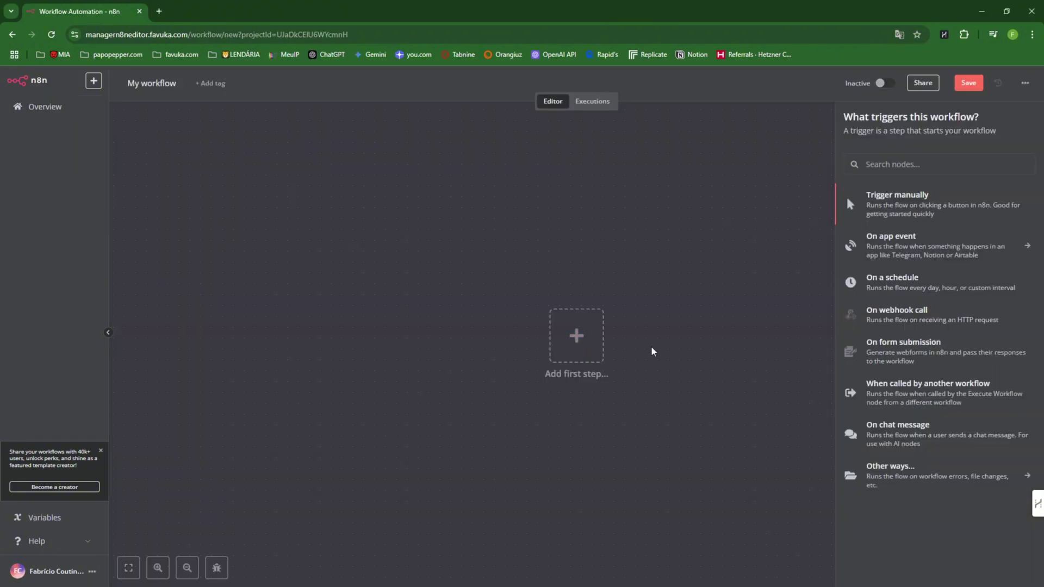
left_click(909, 205)
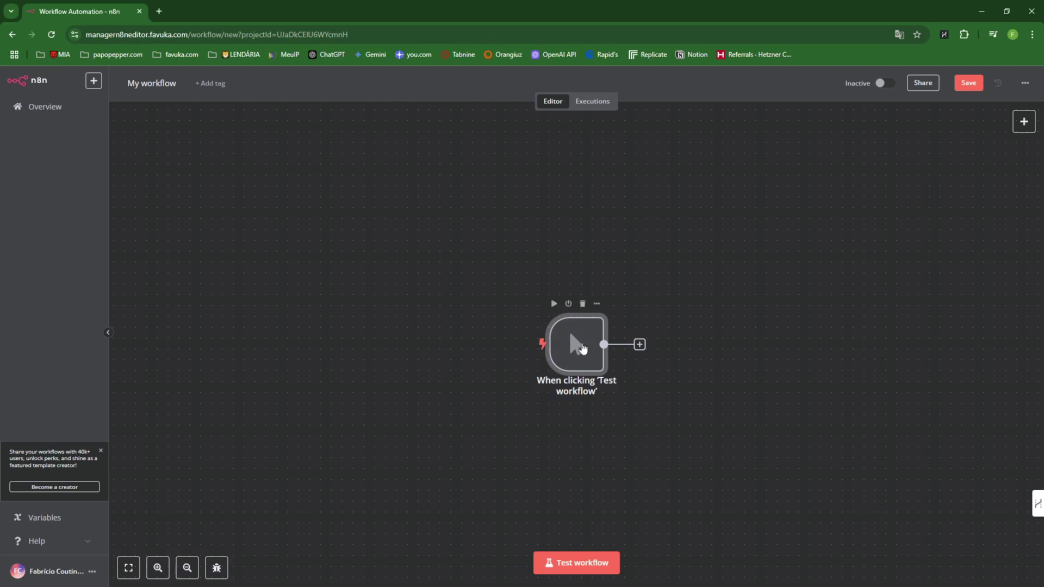
key("Delete")
Step: Add a Webhook trigger with its default settings as the first node of the workflow
left_click(581, 344)
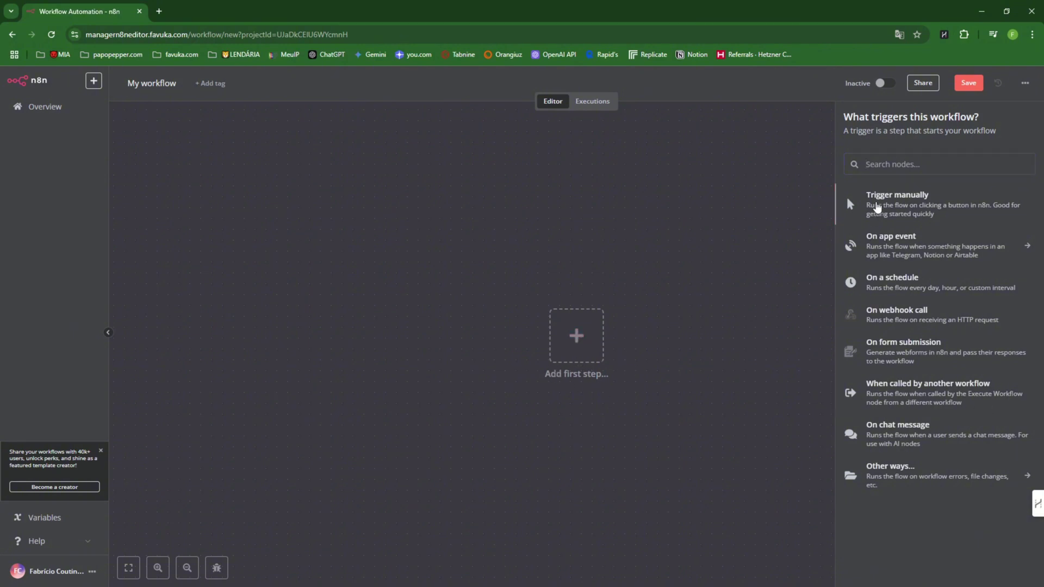
type("webh")
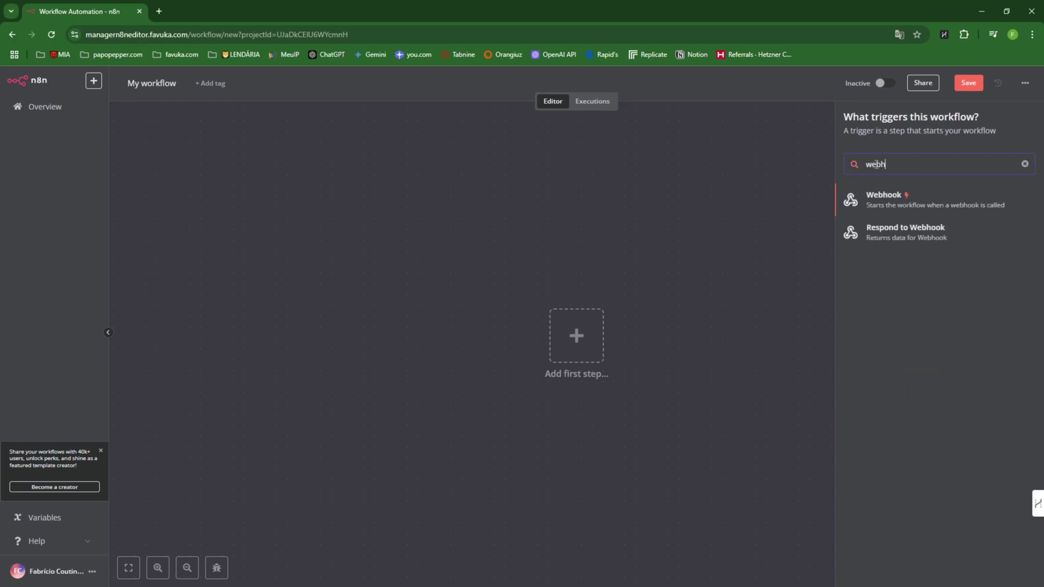
left_click(922, 206)
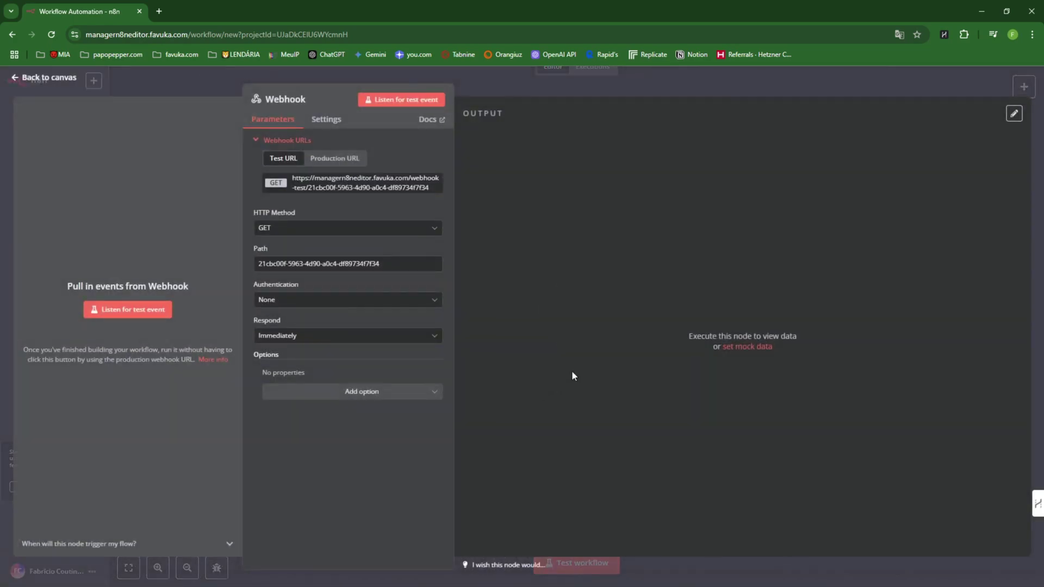
left_click(47, 81)
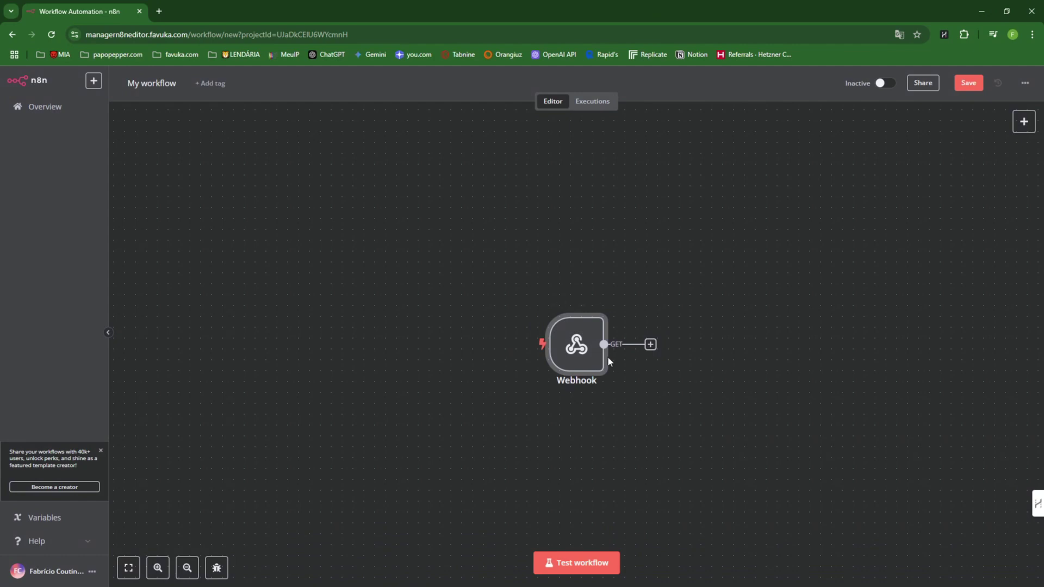
Step: Reposition the Webhook node on the canvas and examine the node categories available for its next step
left_click_drag(576, 466, 460, 447)
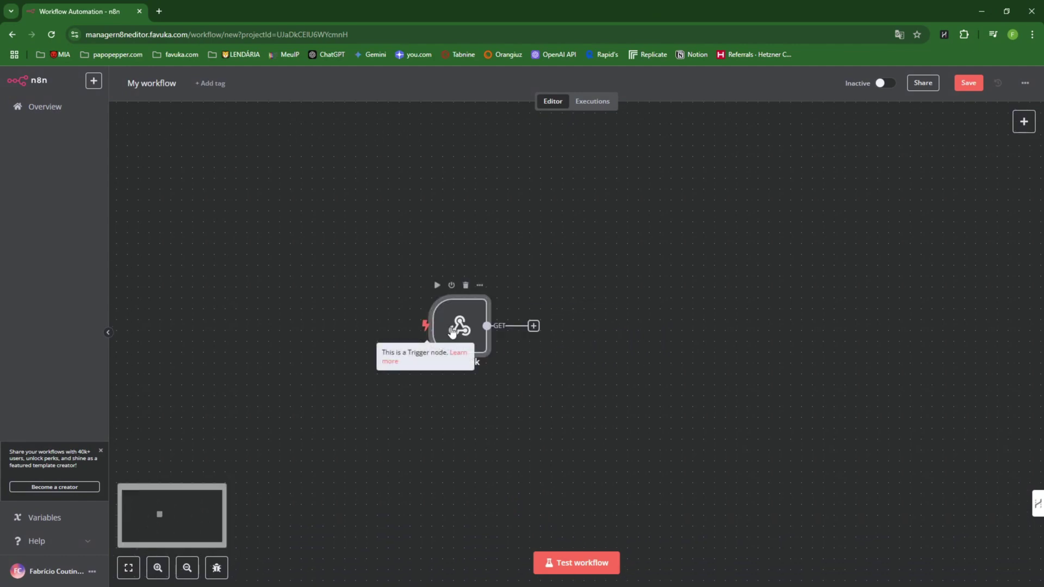
left_click(533, 326)
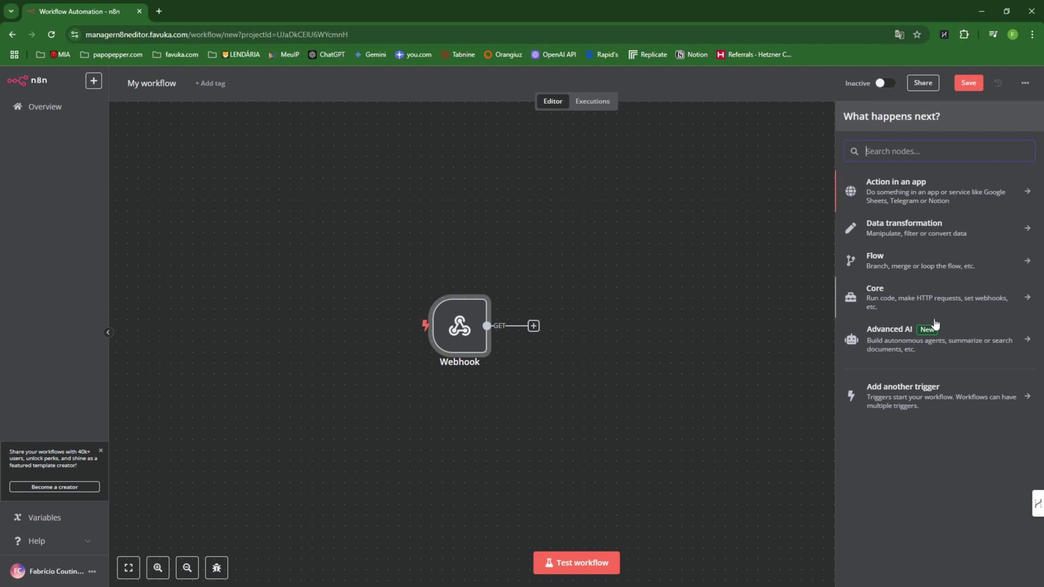
mouse_move(434, 299)
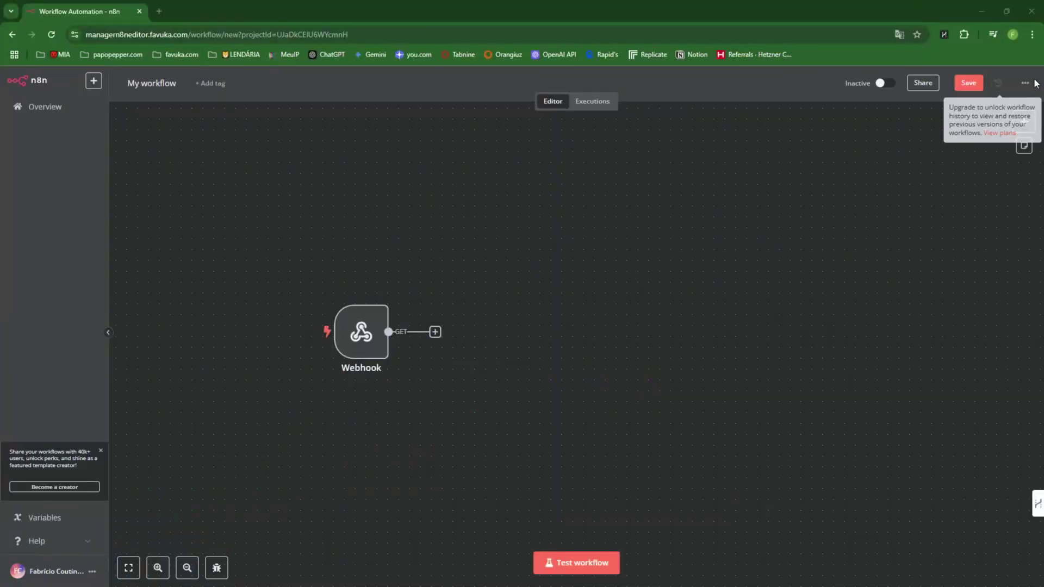
Step: Download the Webhook workflow as a JSON file and return to the overview without saving it
left_click(1026, 83)
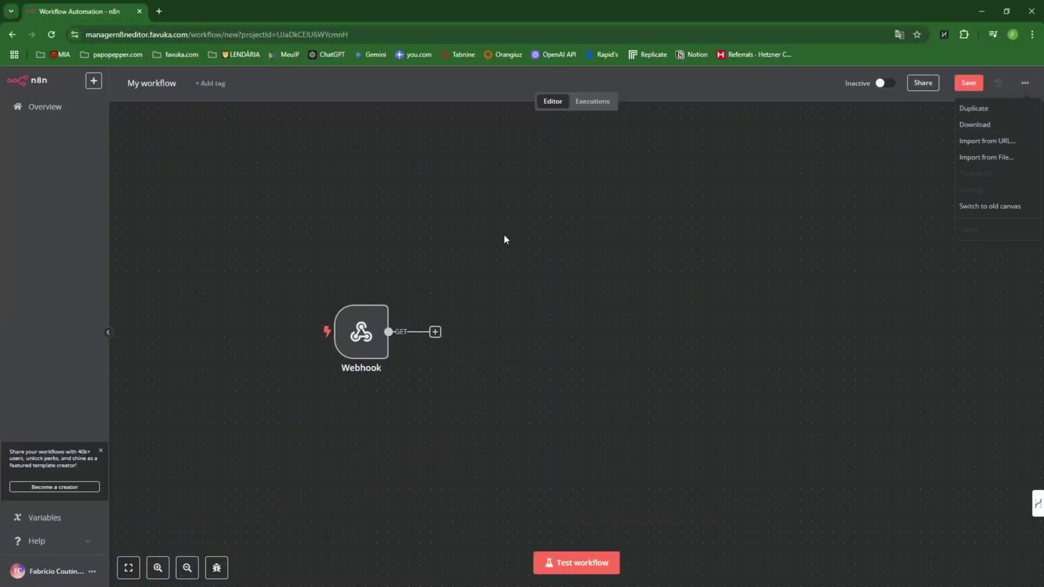
left_click(976, 126)
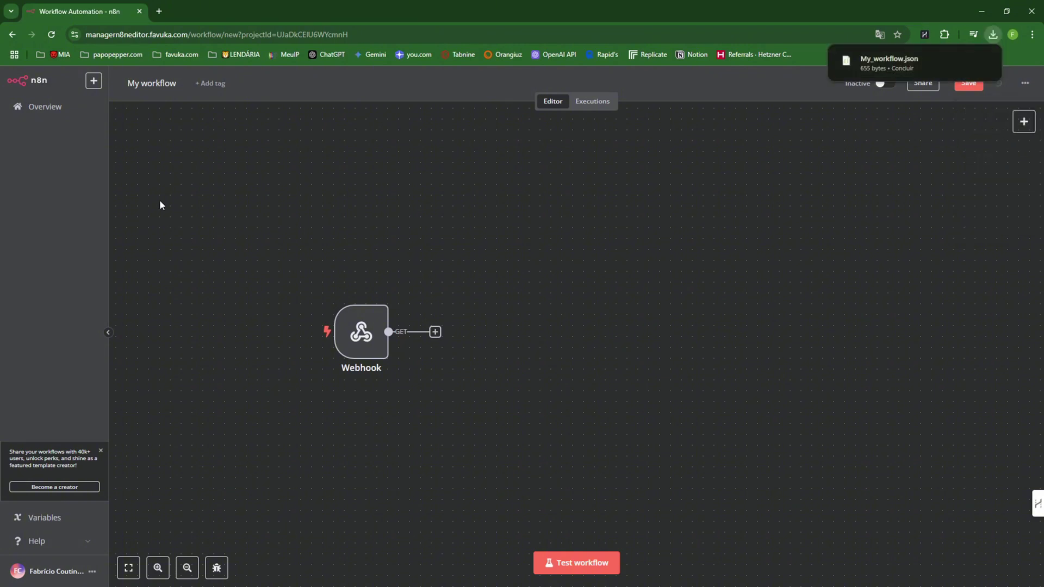
left_click(49, 106)
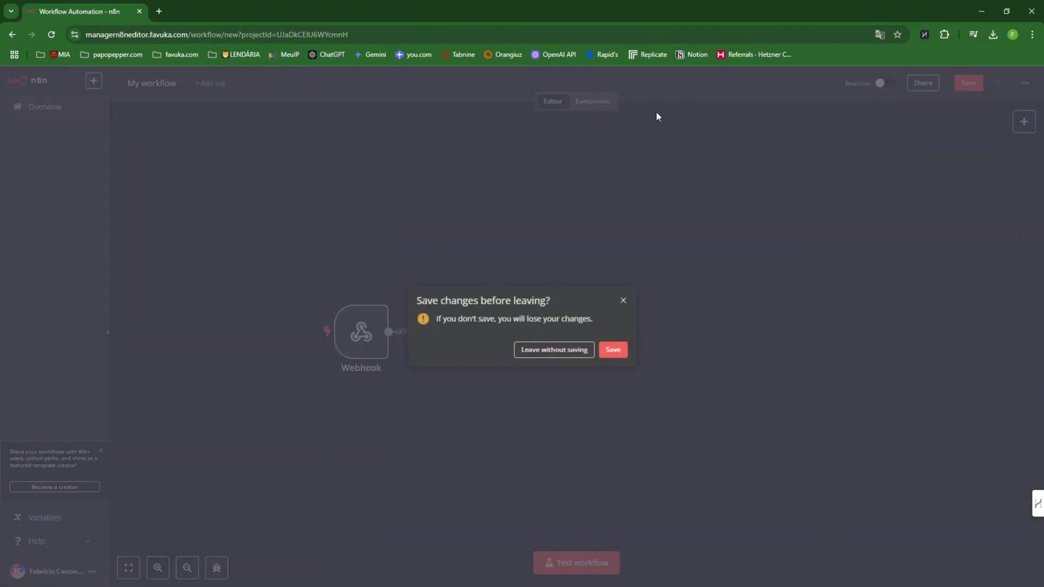
left_click(580, 351)
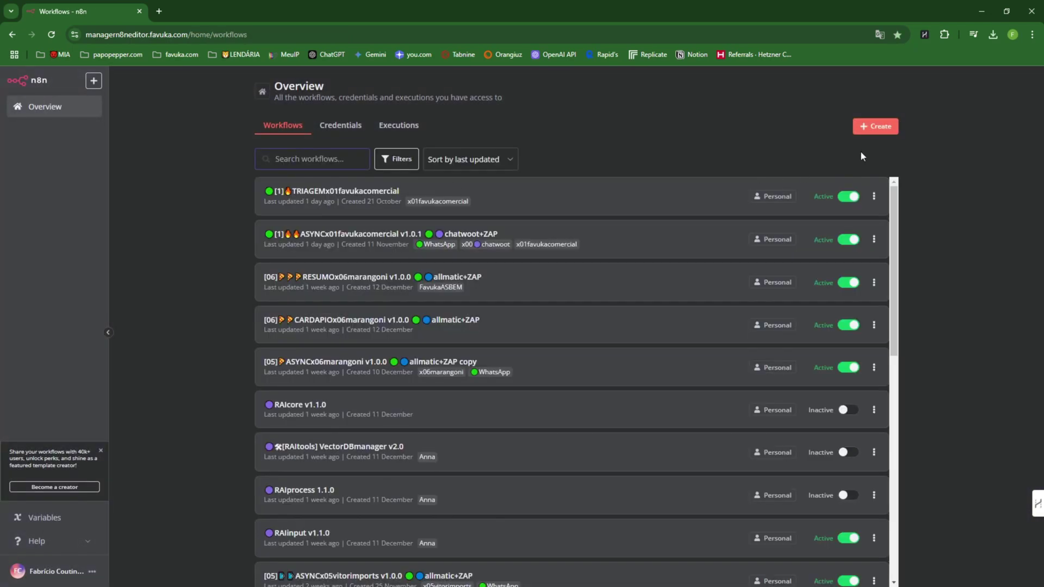
Step: Import the downloaded My_workflow file into a new blank workflow and leave it without saving
left_click(875, 126)
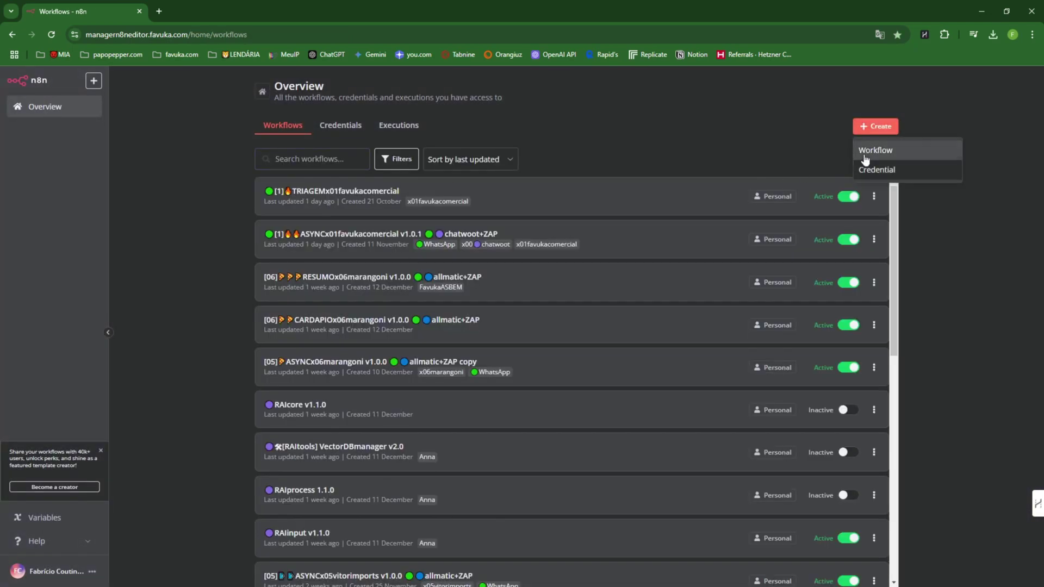
left_click(877, 147)
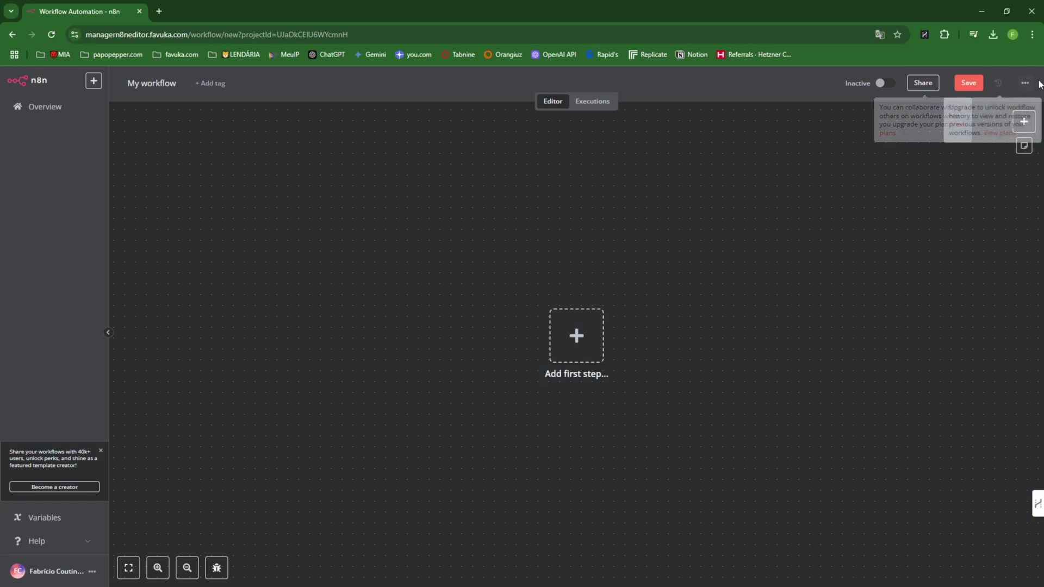
left_click(1025, 84)
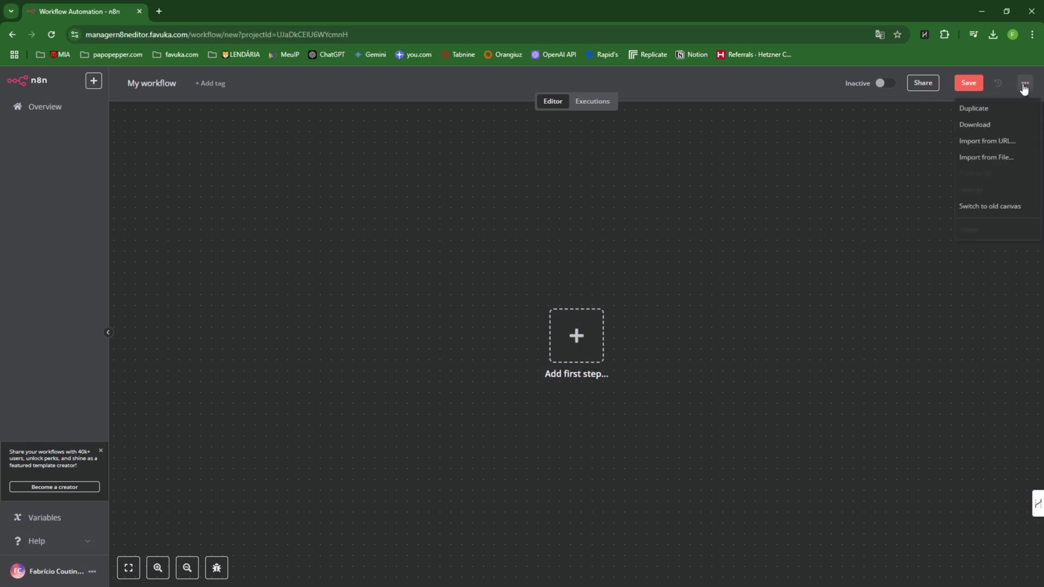
left_click(988, 159)
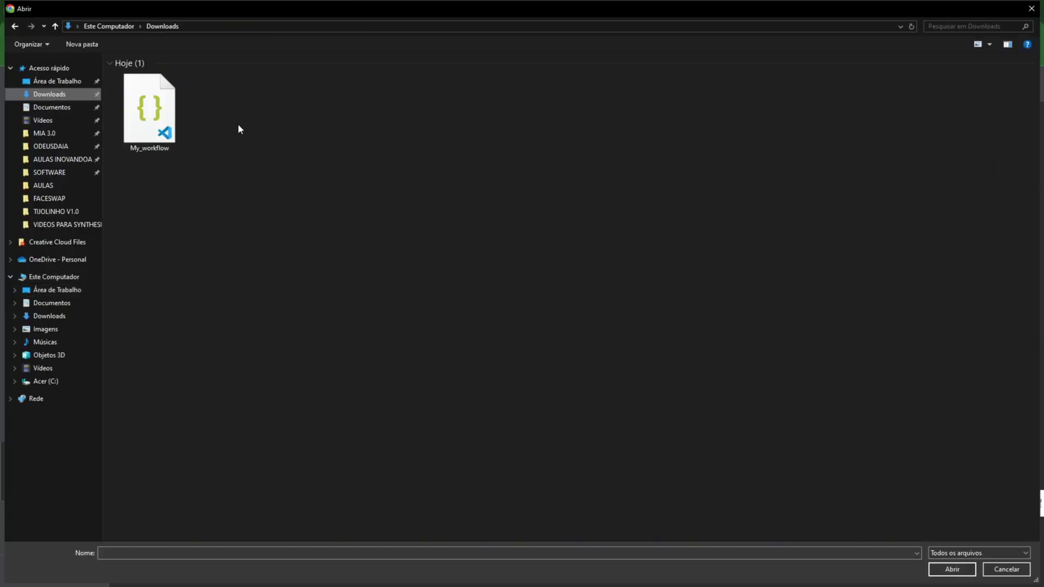
left_click(953, 569)
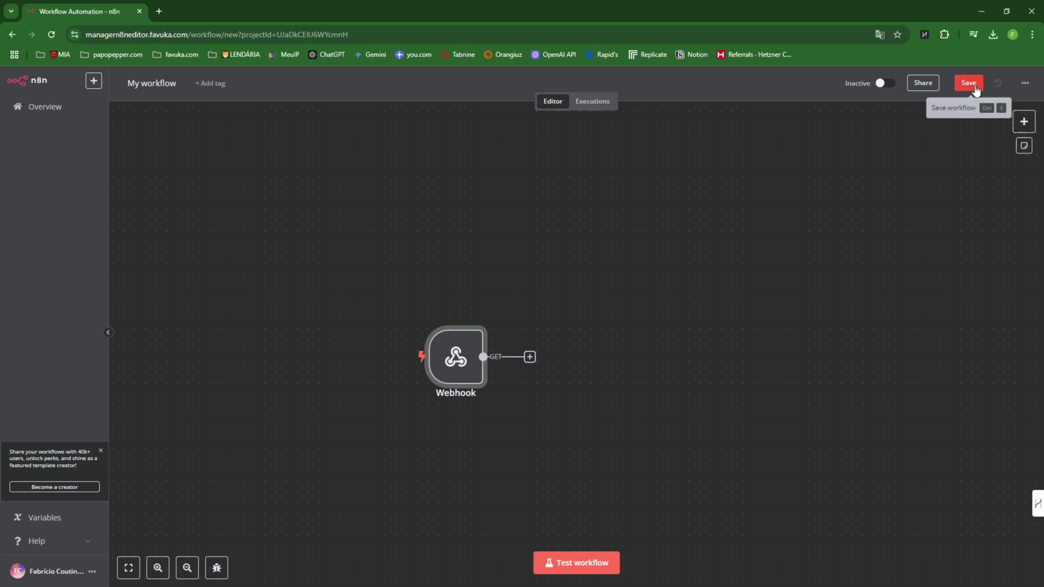
left_click(50, 110)
left_click(561, 351)
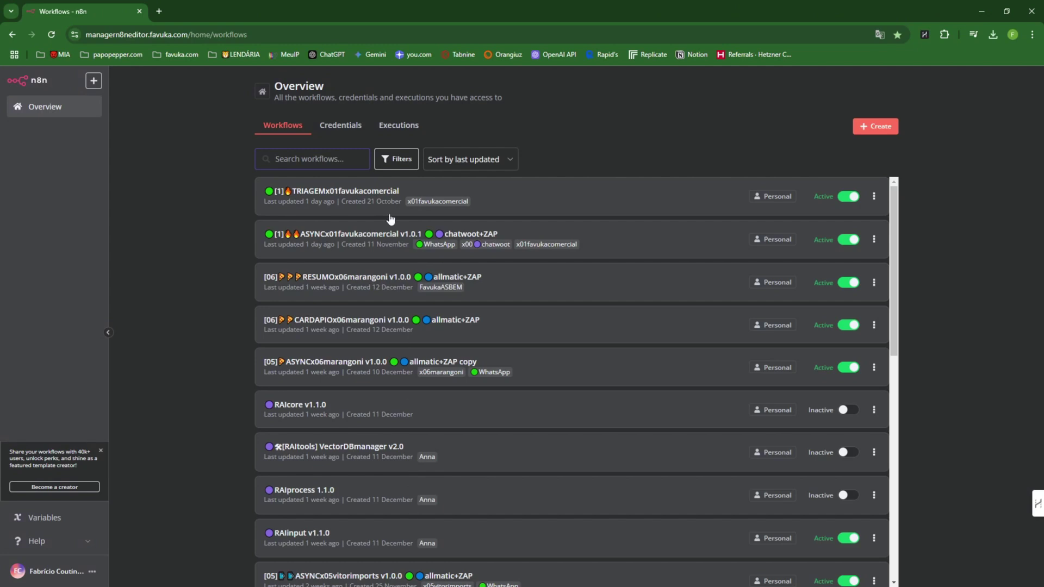
Step: Import the My_workflow file from Downloads into a new workflow, then save it and return to the overview
left_click(474, 161)
left_click(482, 153)
left_click(873, 136)
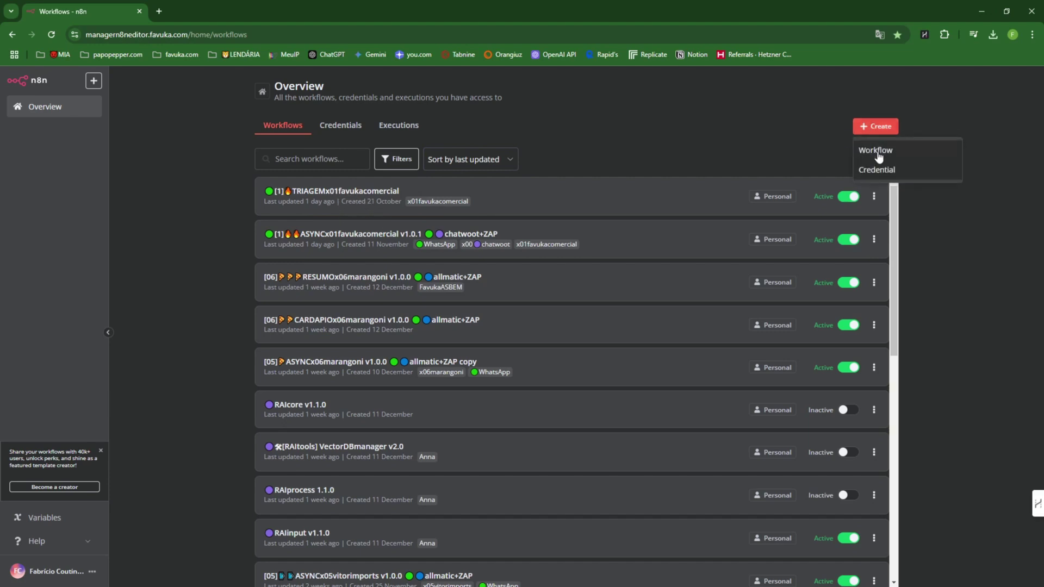
left_click(881, 150)
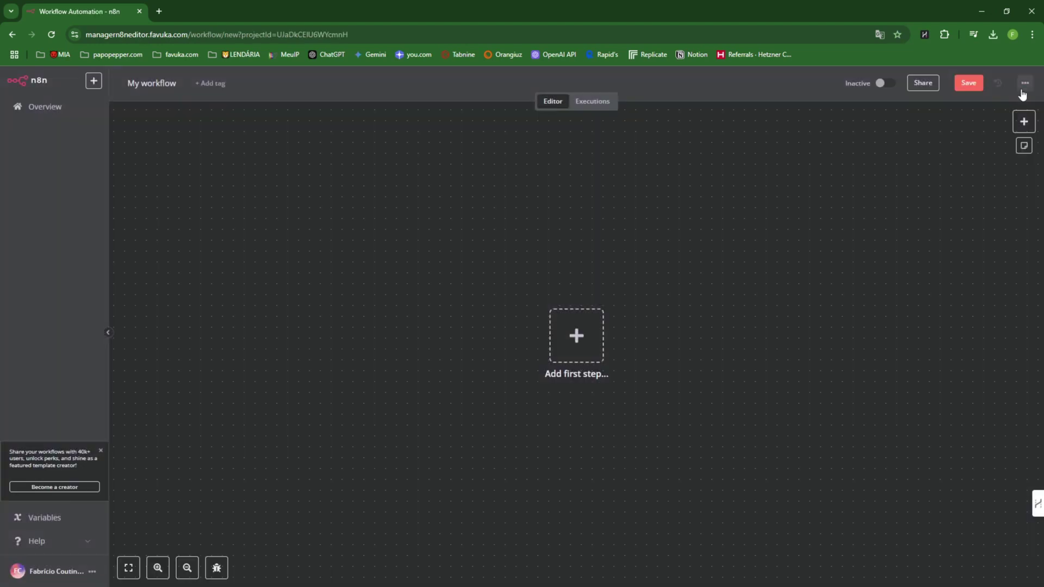
left_click(1023, 91)
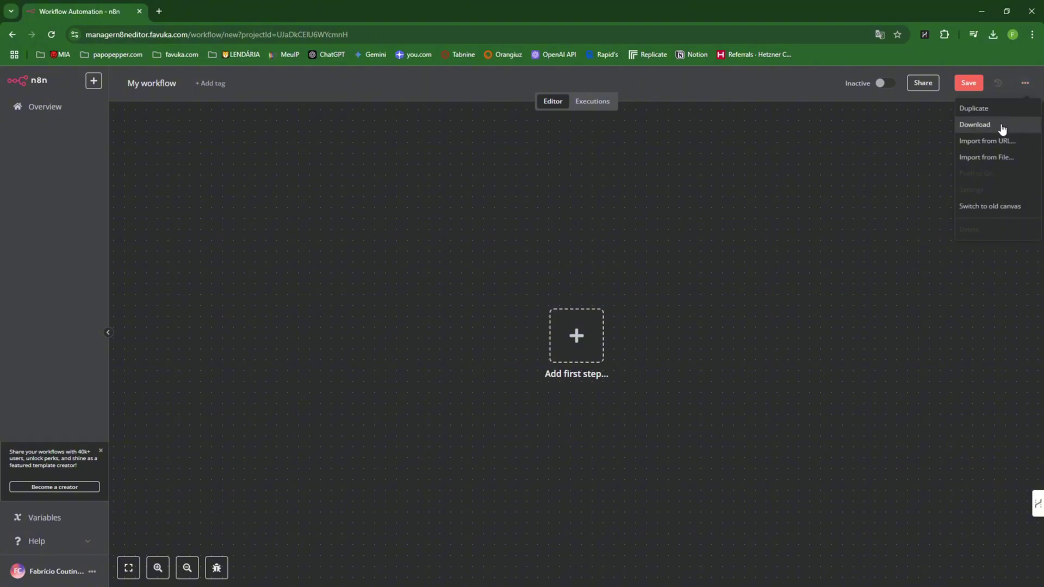
left_click(928, 157)
left_click(131, 144)
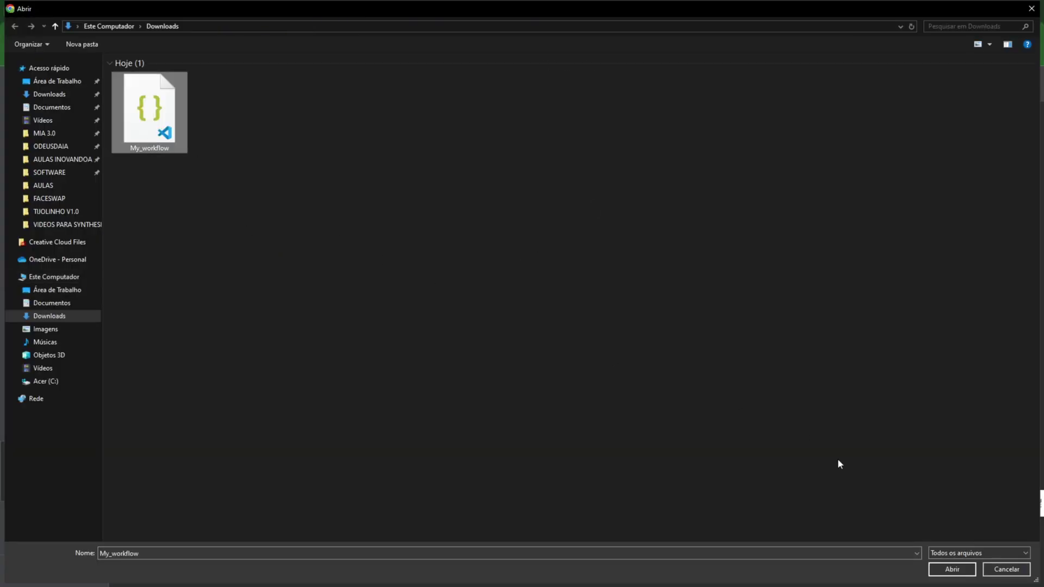
left_click(951, 569)
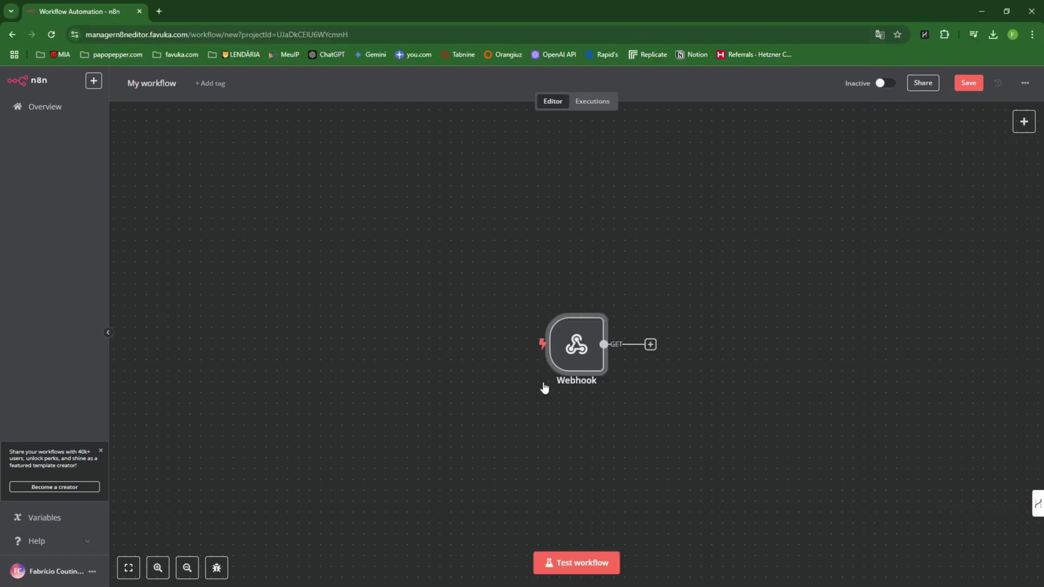
left_click(968, 82)
left_click(64, 108)
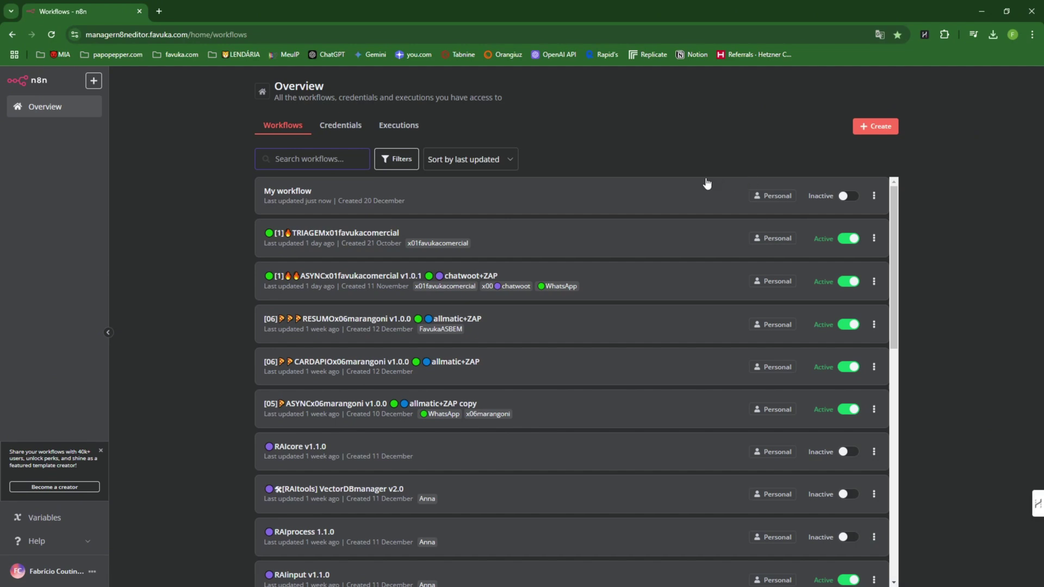
left_click(874, 201)
left_click(866, 266)
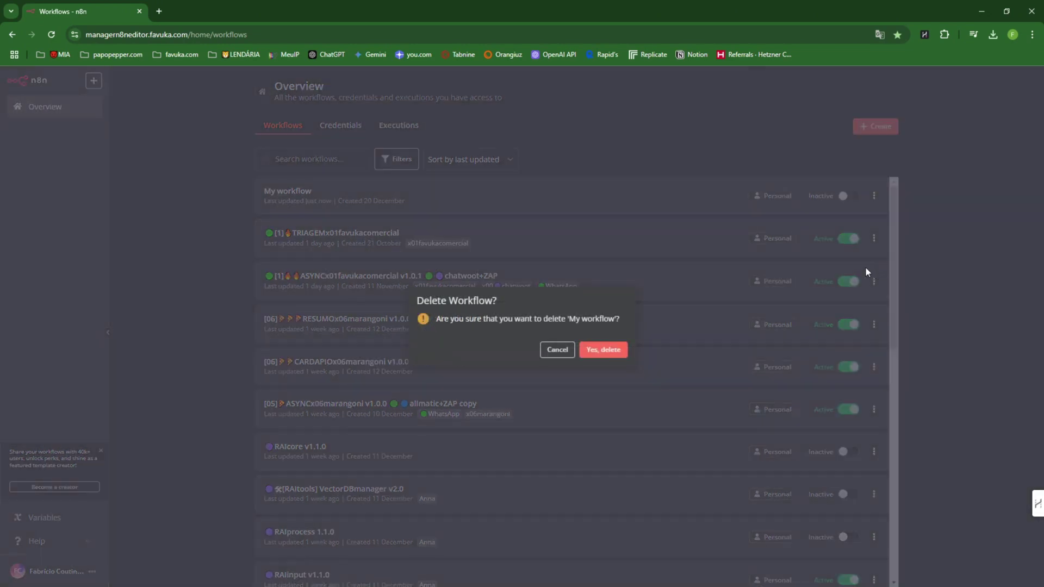
left_click(558, 349)
Step: Delete My workflow from the workflow list
left_click(874, 196)
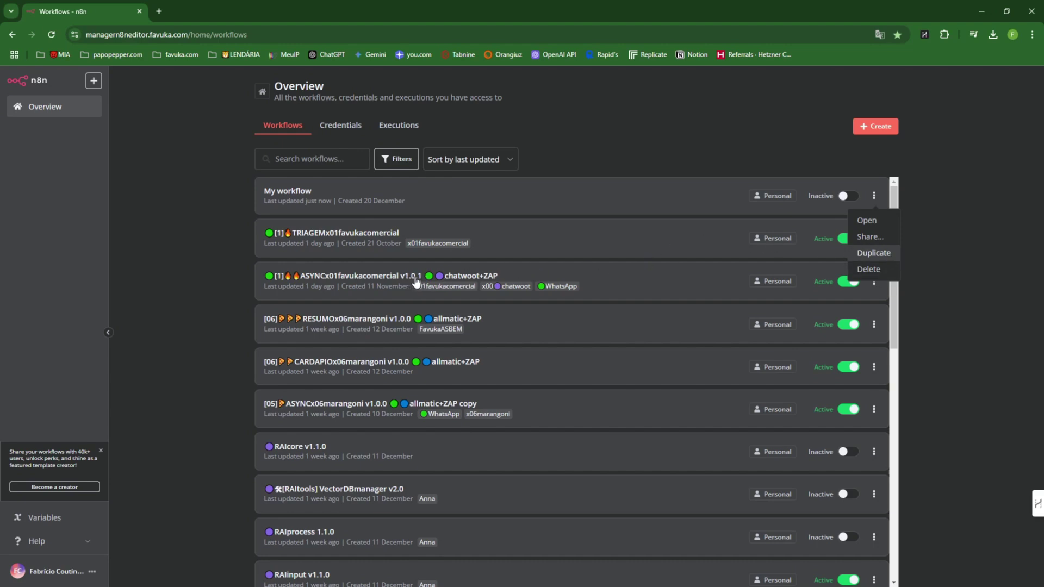
left_click(870, 269)
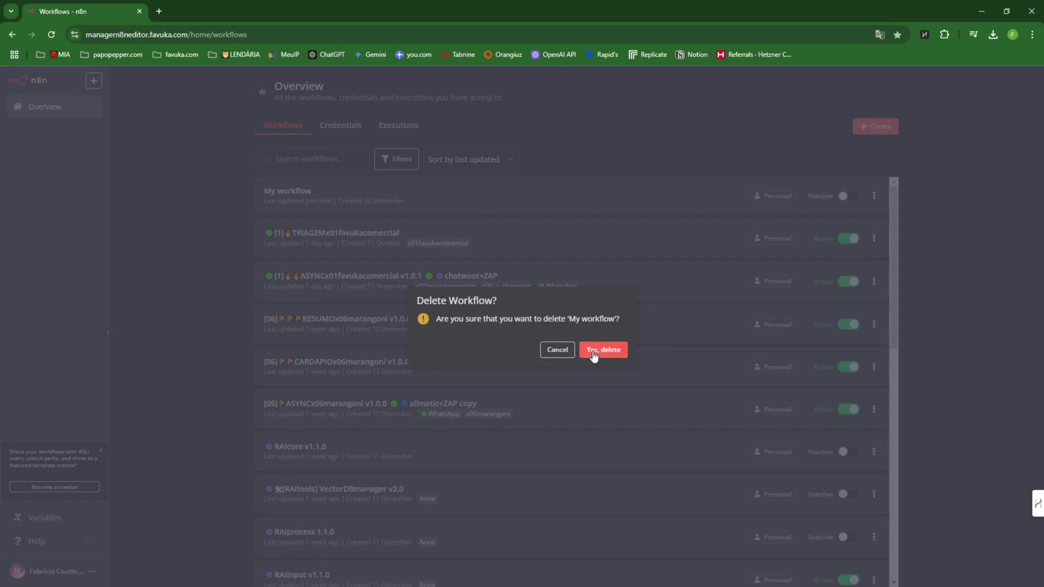
left_click(594, 354)
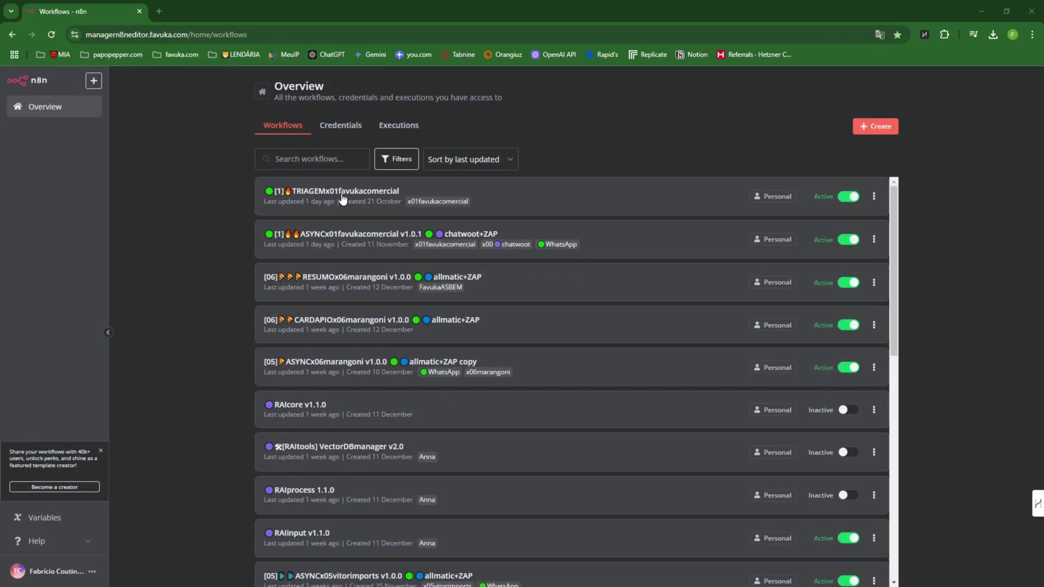
Step: Open the TRIAGEMx01favukacomercial workflow and view its full node flow, selecting all nodes and clearing the selection
left_click(343, 199)
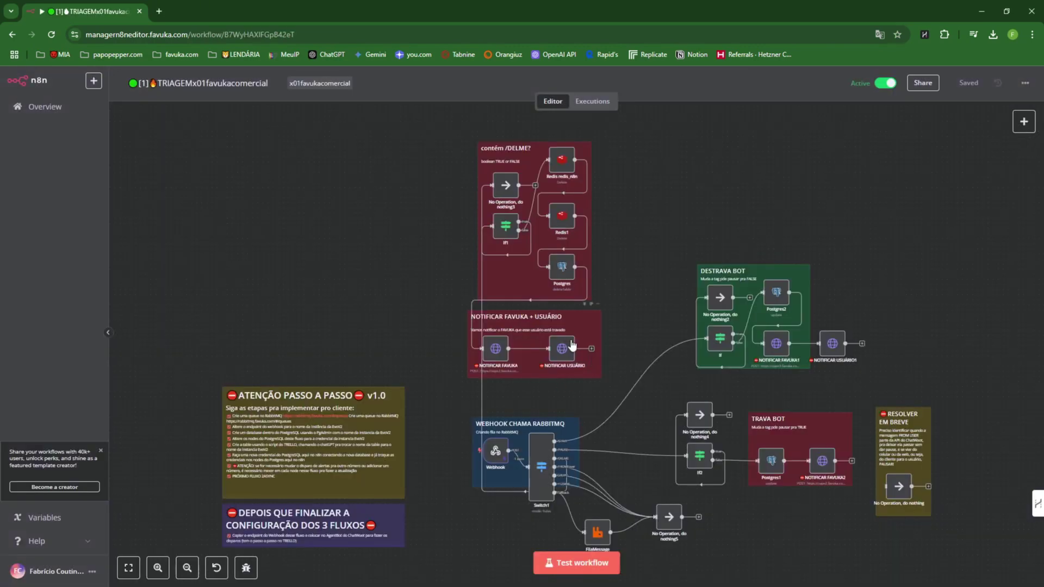
scroll(572, 344, "down", 3)
left_click_drag(606, 332, 474, 299)
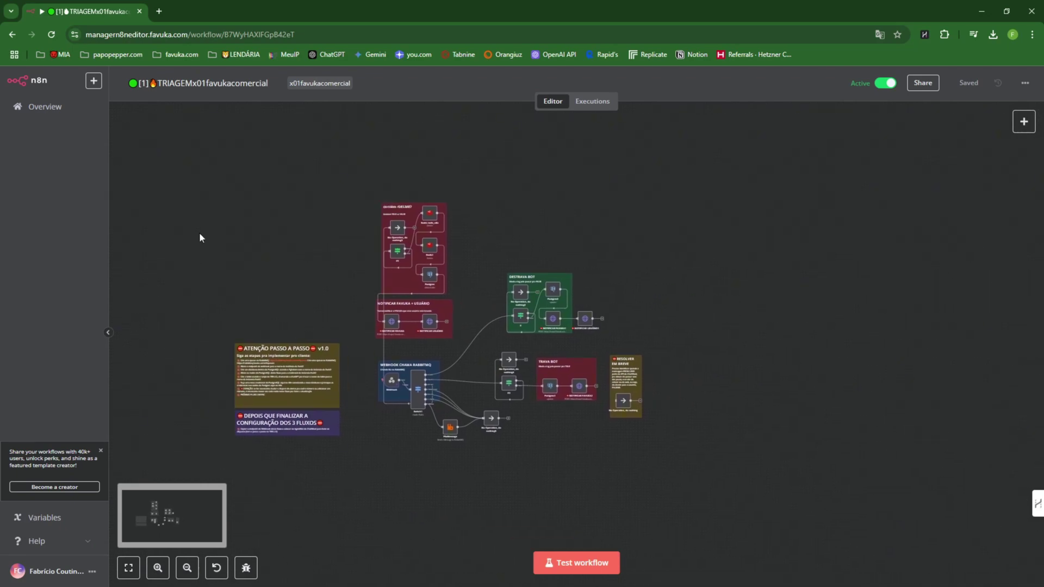
left_click_drag(260, 216, 701, 458)
mouse_move(736, 502)
left_mouse_down()
mouse_move(289, 257)
mouse_move(756, 484)
mouse_move(451, 334)
mouse_move(725, 485)
left_mouse_up()
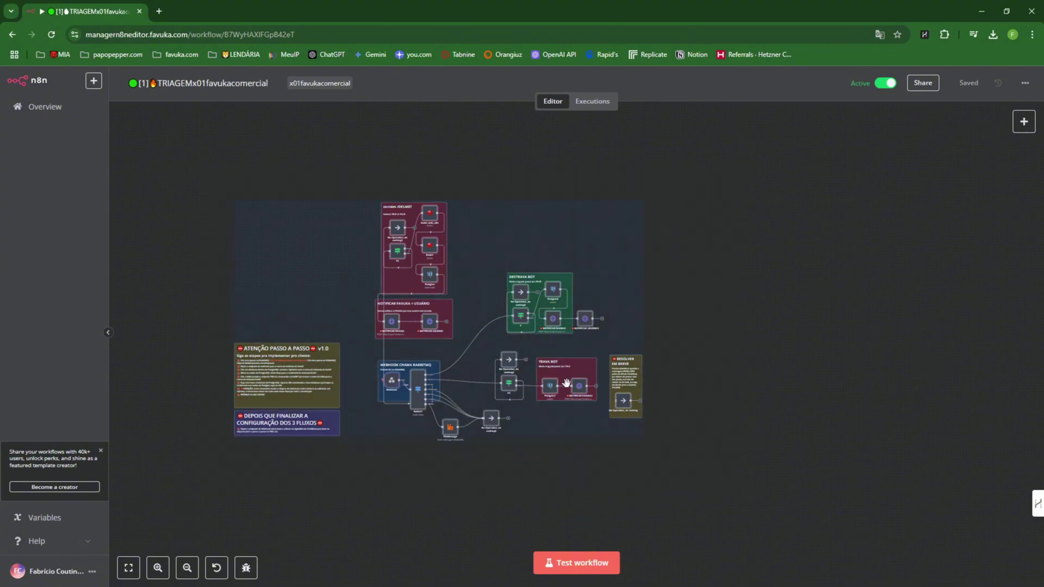
left_click(734, 431)
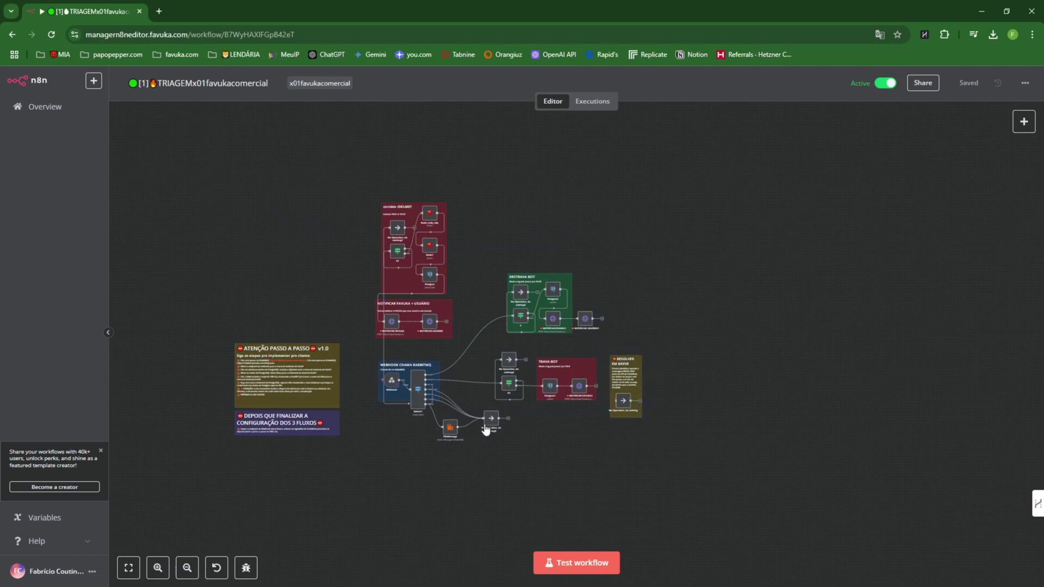
Step: Copy all nodes and notes of the TRIAGEMx01favukacomercial workflow to the clipboard
left_click_drag(367, 355, 459, 436)
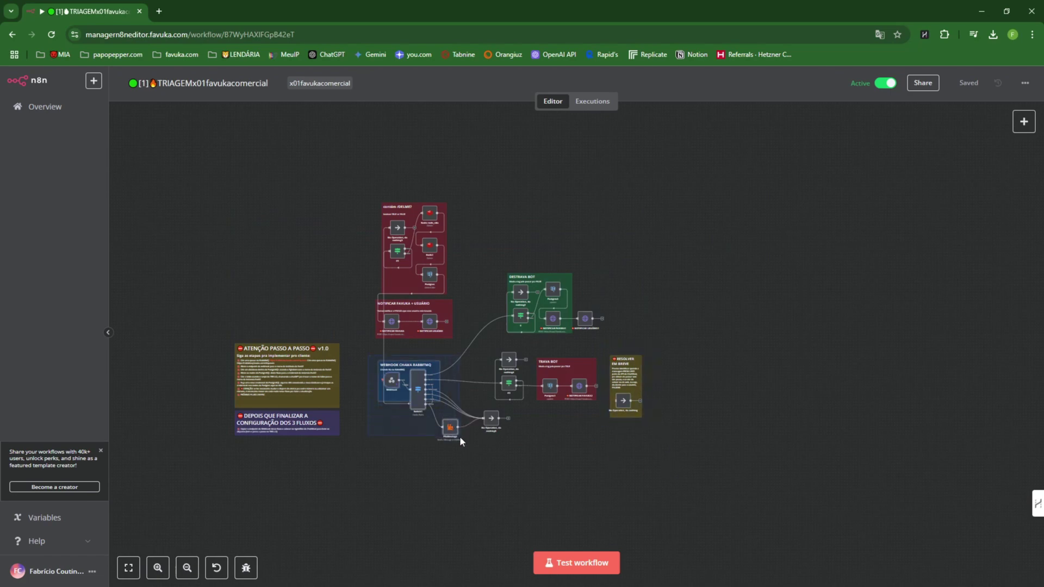
left_click_drag(192, 178, 687, 477)
key("ctrl+c")
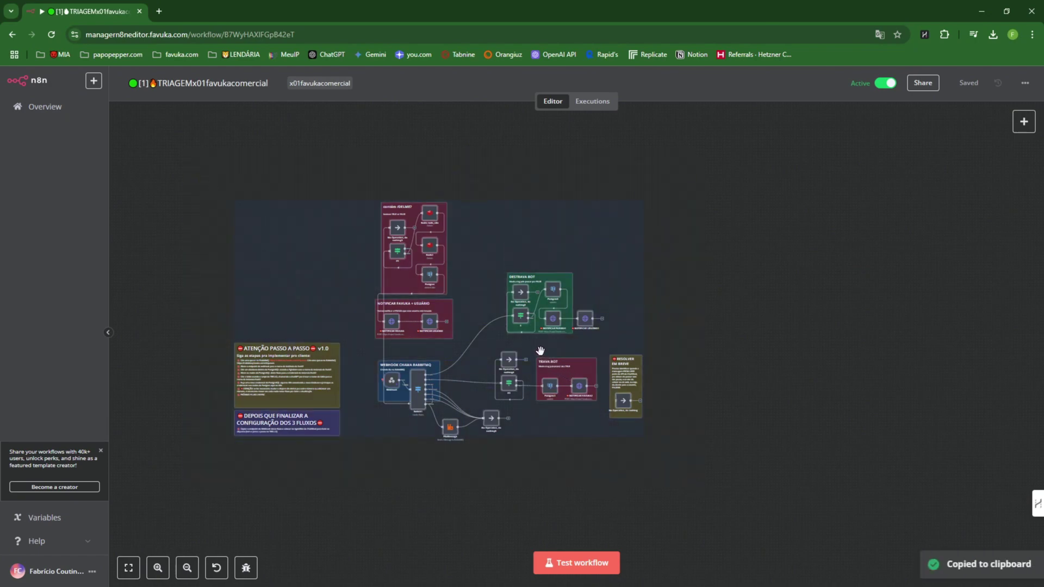
Step: Copy only the DESTRAVA BOT group together with the adjoining NOTIFICAR USUÁRIO1 node
left_click(535, 439)
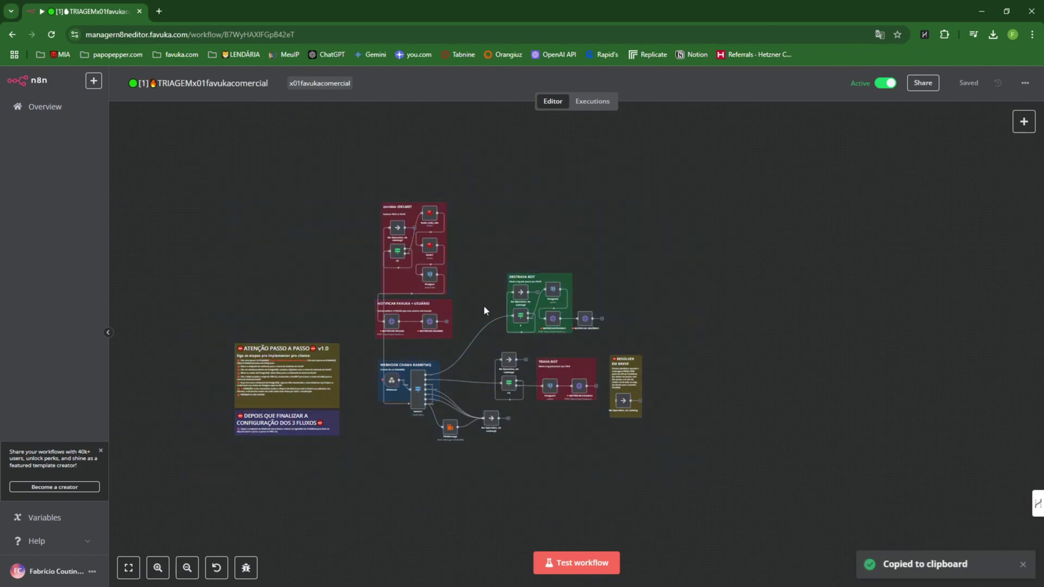
left_click_drag(492, 264, 626, 330)
key("ctrl+c")
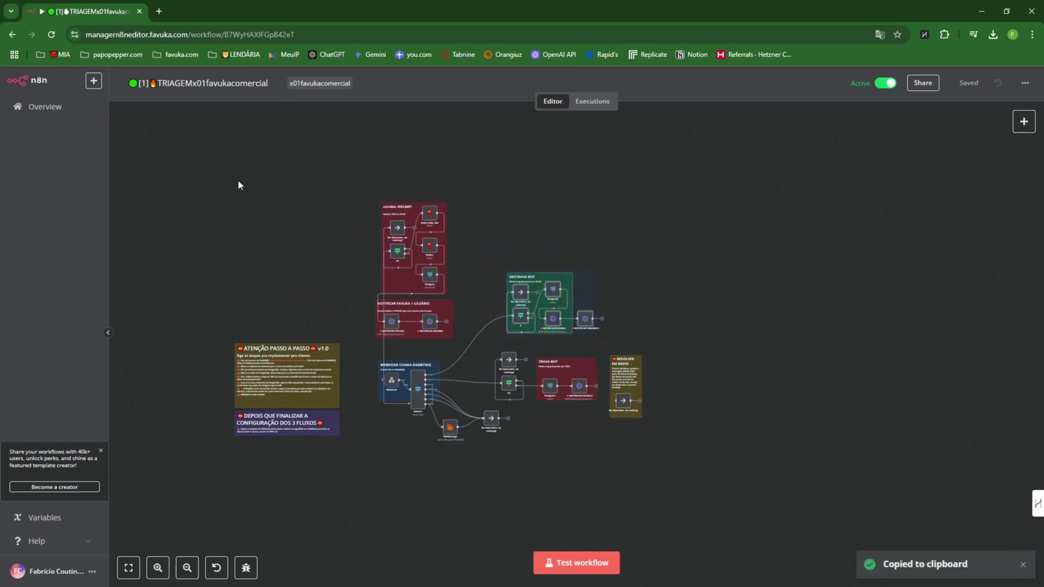
Step: Paste the copied DESTRAVA BOT group and NOTIFICAR USUÁRIO1 node into a new workflow, and leave it without saving
left_click(60, 113)
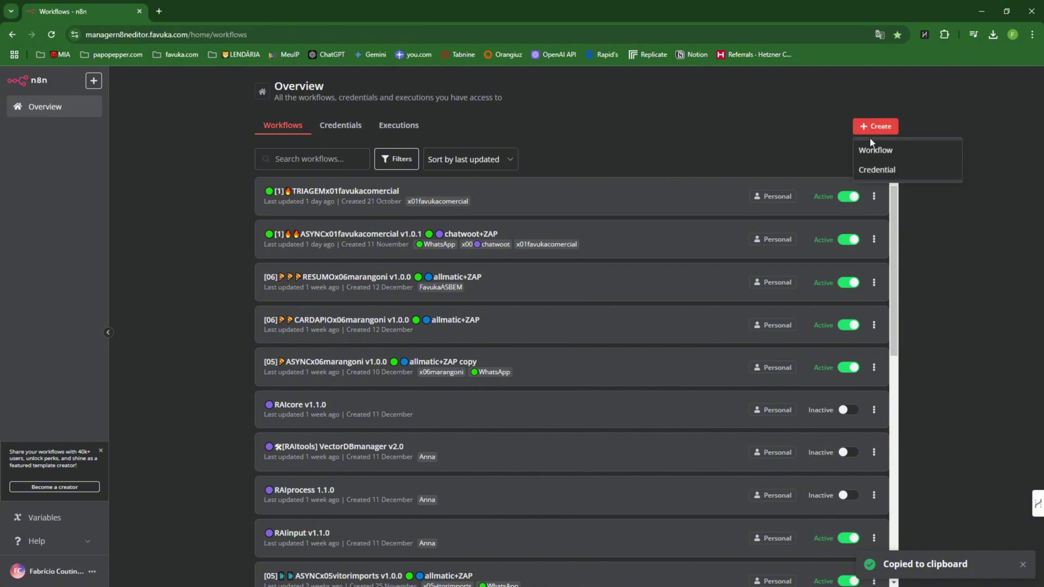
left_click(871, 145)
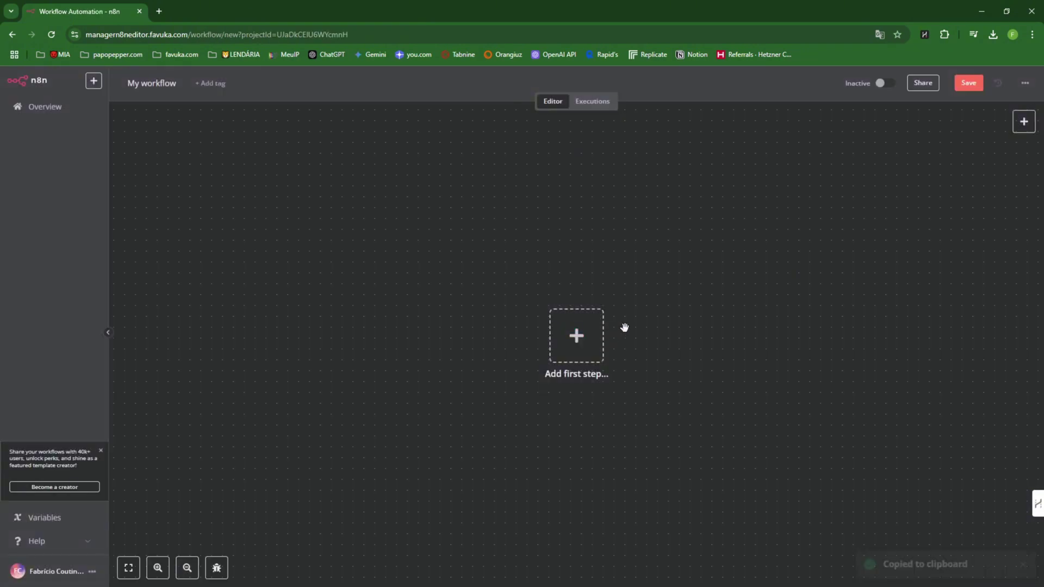
key("ctrl+v")
scroll(627, 359, "down", 3)
left_click_drag(540, 332, 609, 312)
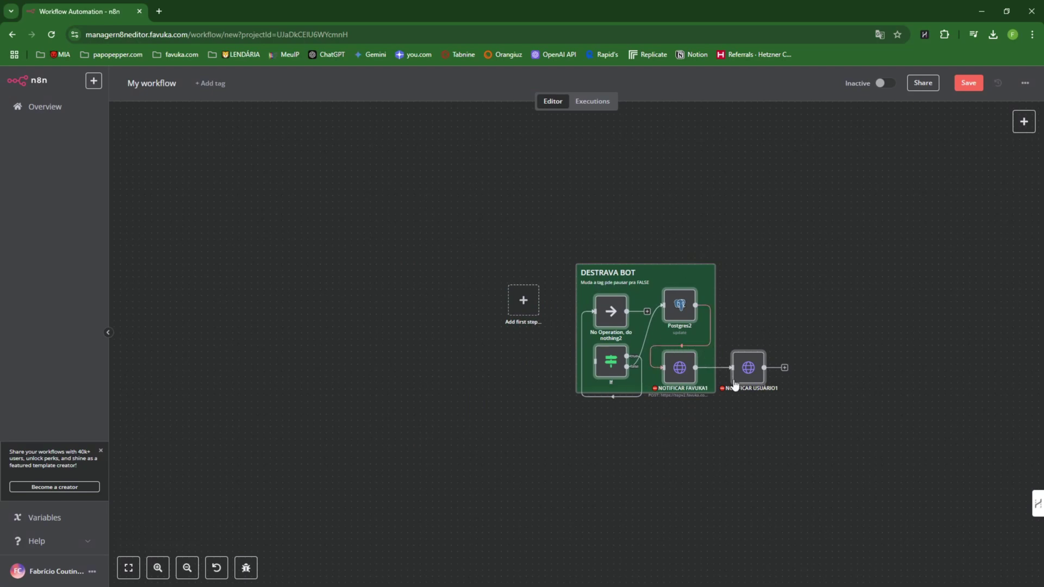
left_click(25, 111)
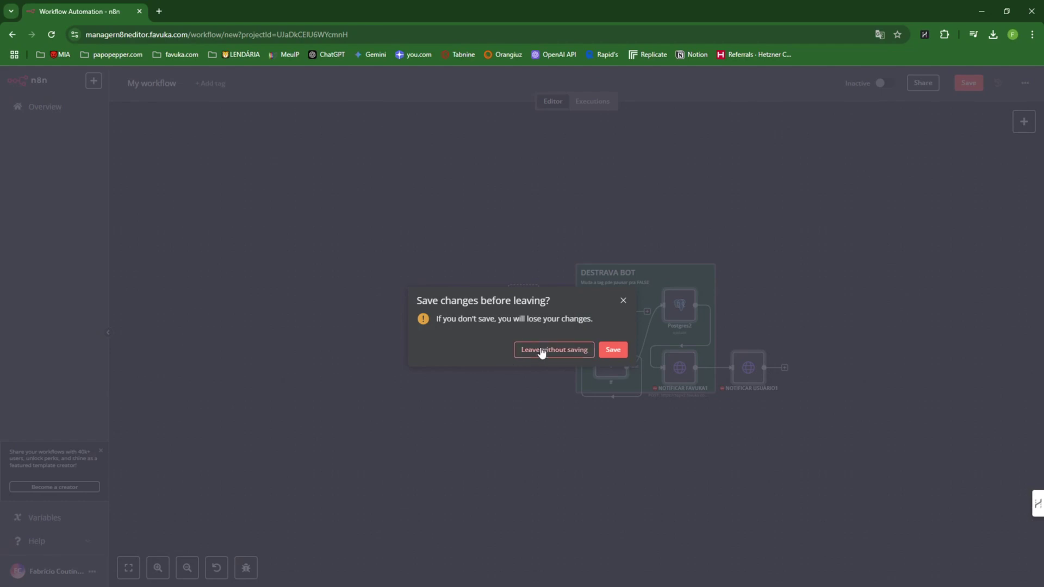
left_click(540, 353)
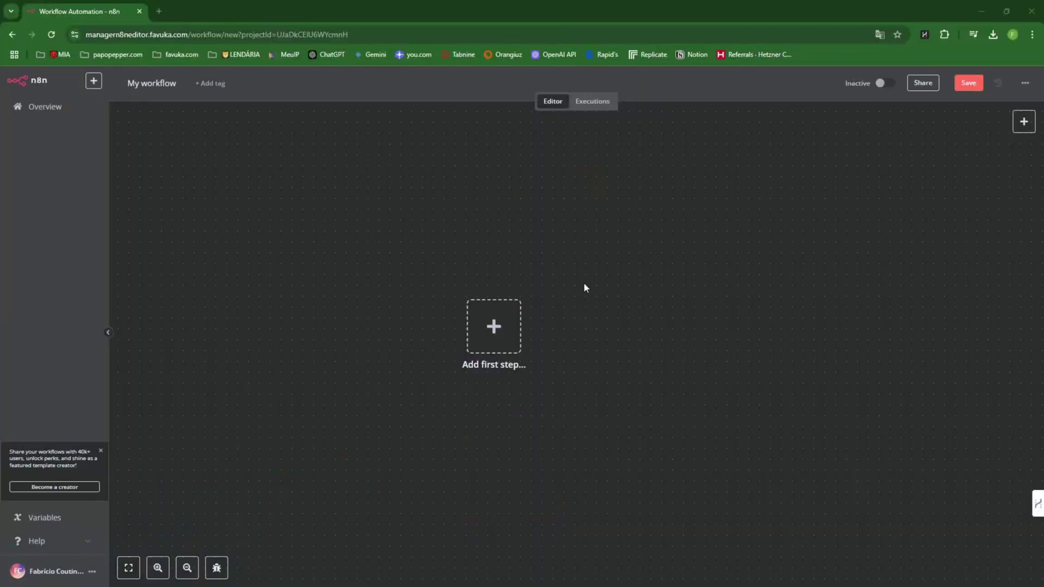
Step: Save the new empty workflow as My workflow without adding any nodes
left_click(1025, 83)
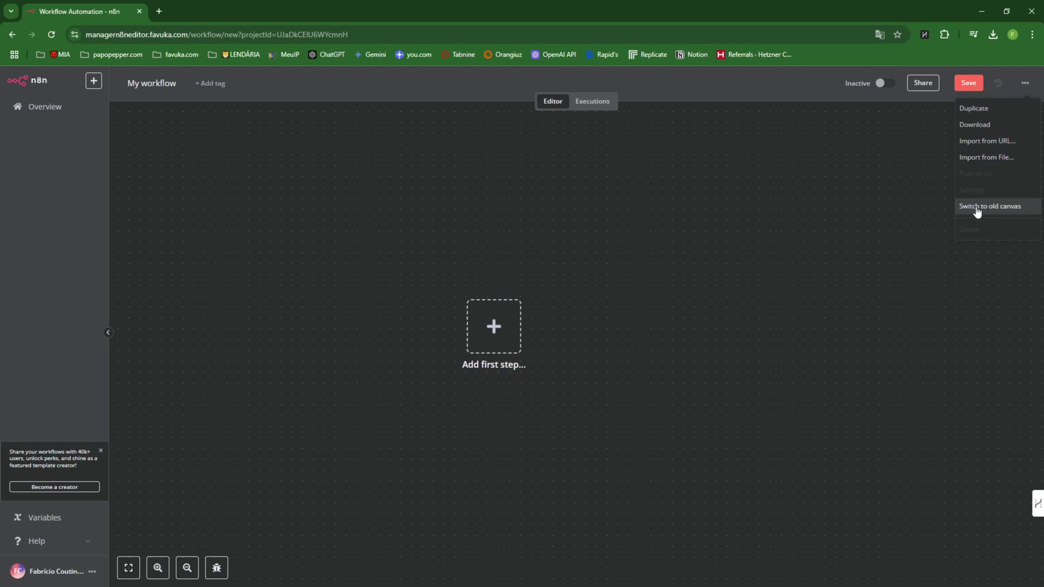
left_click(908, 184)
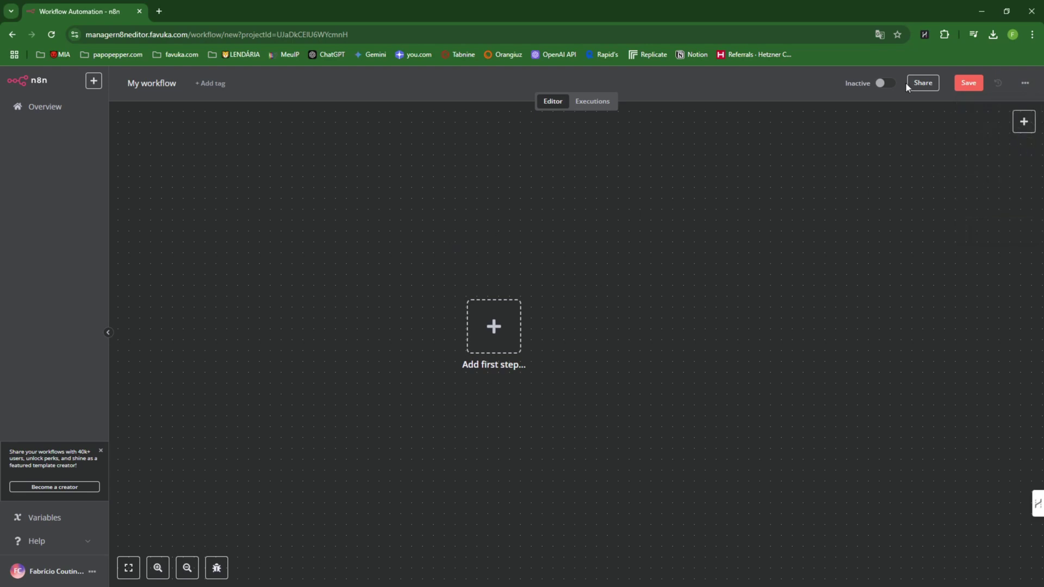
left_click(1025, 82)
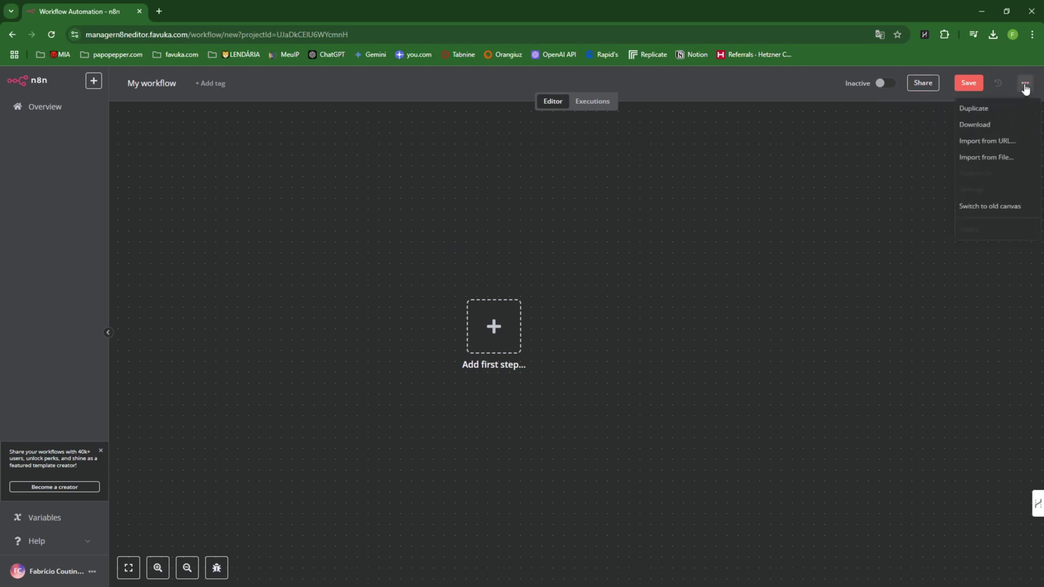
left_click(1025, 83)
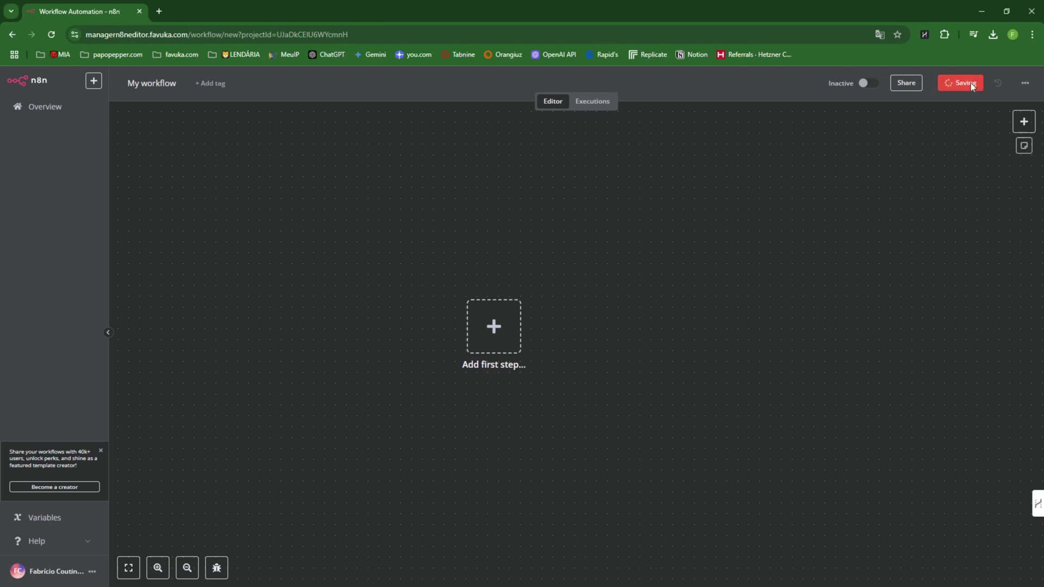
left_click(971, 83)
Step: In the settings of My workflow, set Save successful production executions to Save and store the settings
left_click(1026, 83)
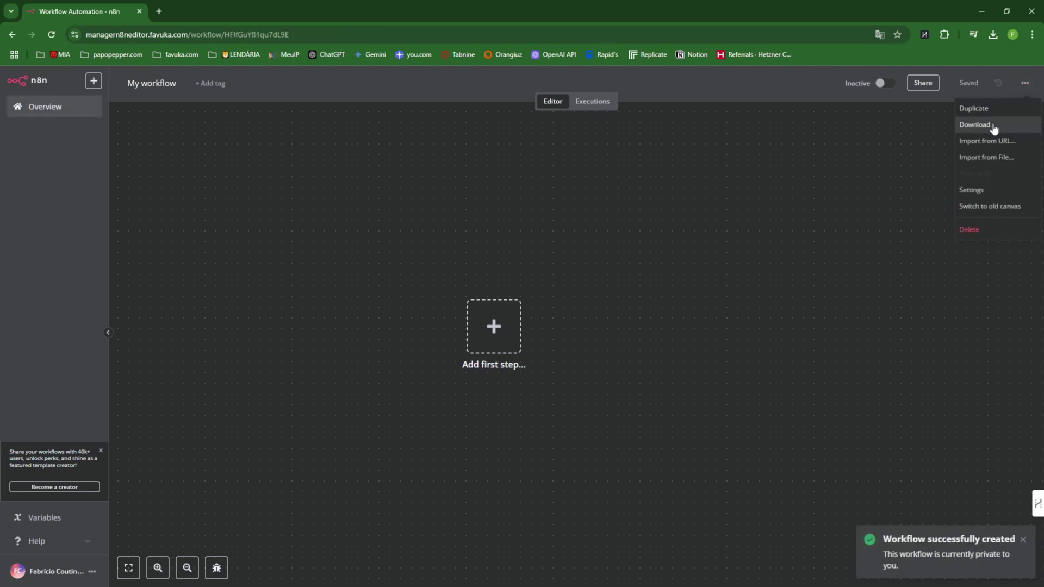
left_click(978, 186)
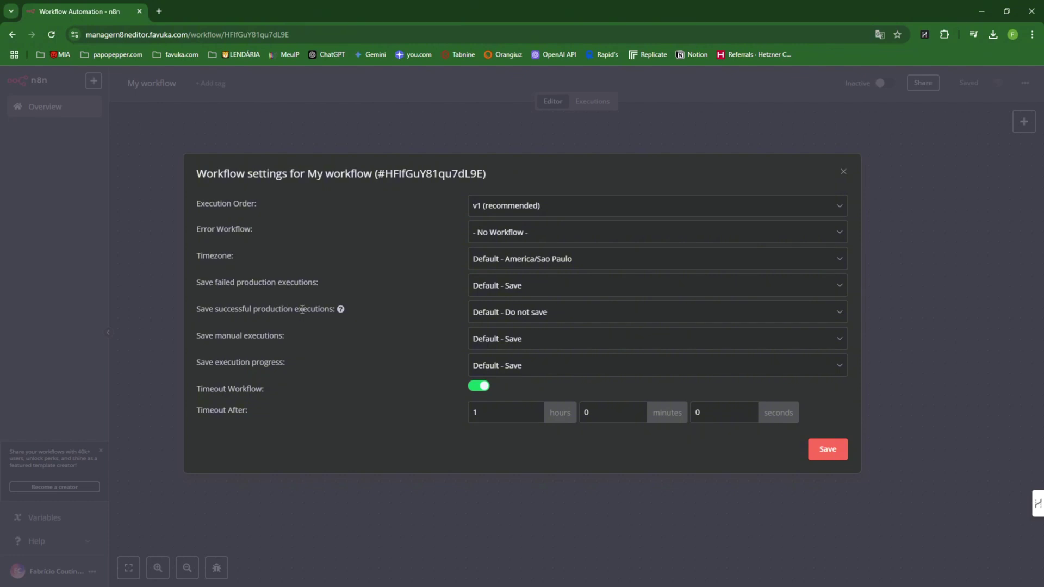
left_click(538, 318)
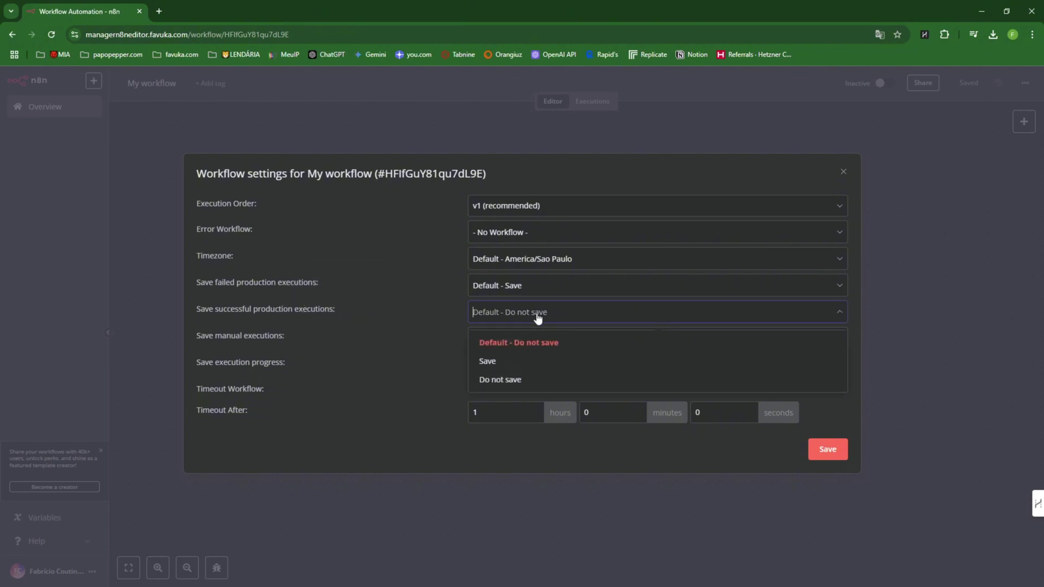
left_click(493, 361)
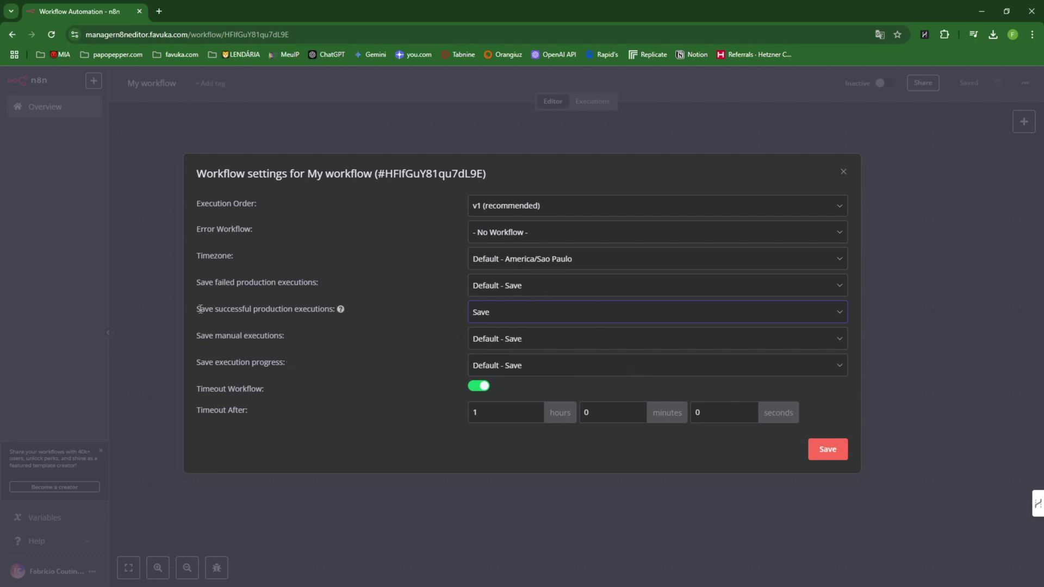
left_click_drag(222, 309, 336, 318)
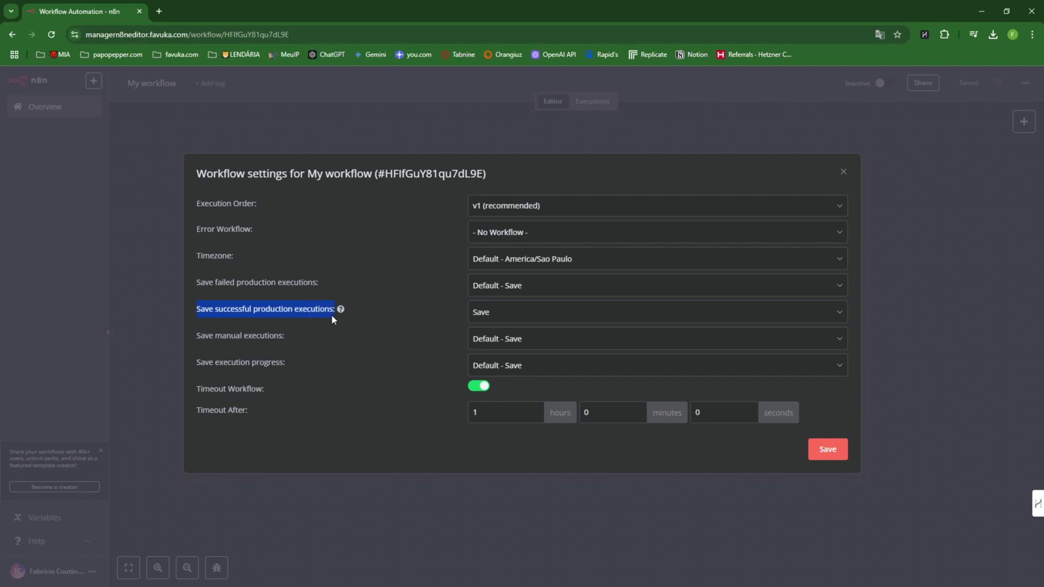
left_click_drag(197, 311, 312, 310)
left_click(205, 310)
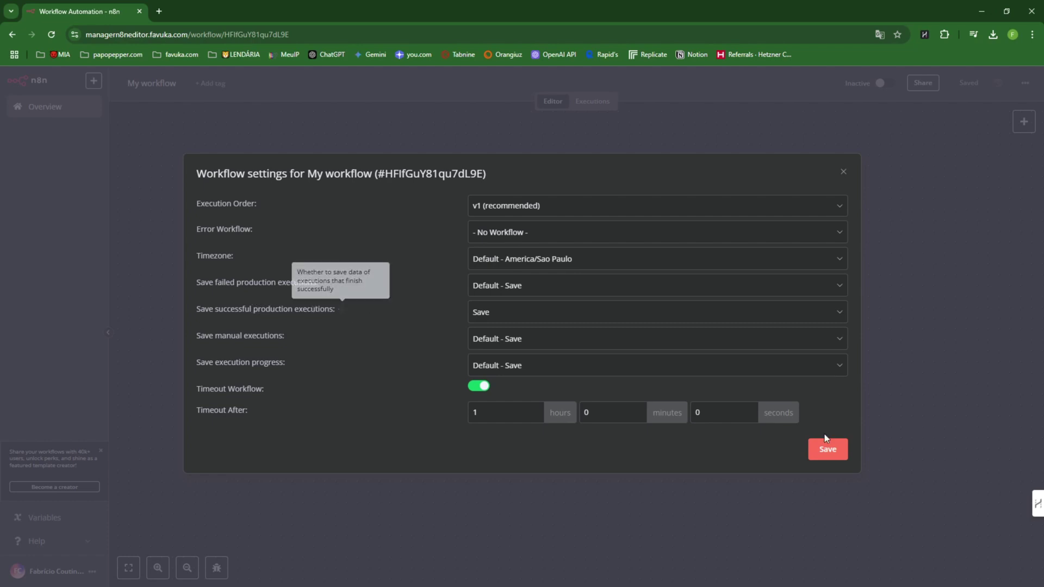
left_click(829, 452)
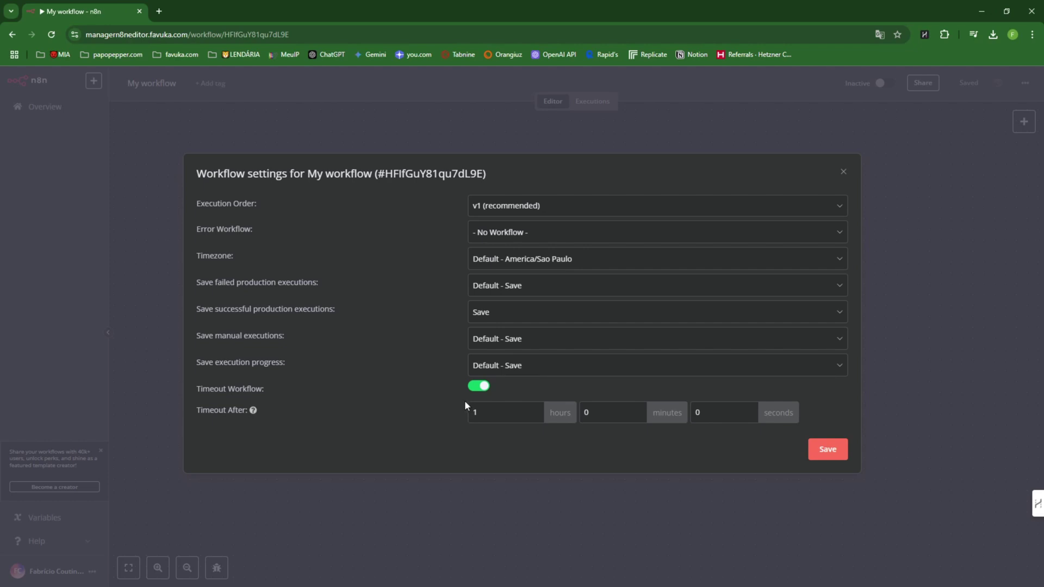
Step: Set the workflow's timeout to 0 hours and 20 minutes, keep successful production executions on Save, and save the settings
left_click_drag(479, 410, 468, 396)
type("030")
key("BackSpace")
key("BackSpace")
type("20")
left_click_drag(197, 310, 334, 311)
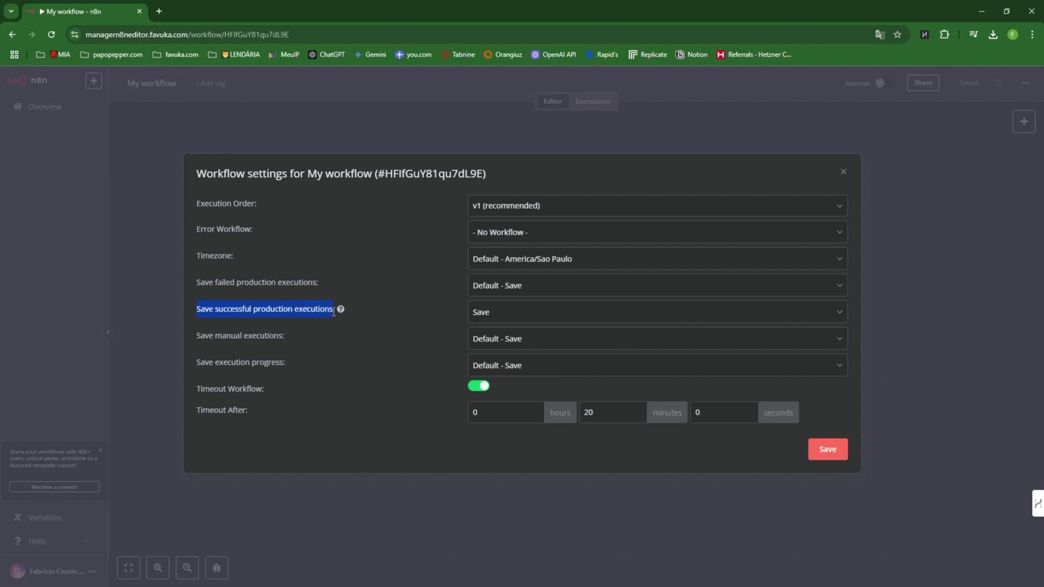
left_click(520, 321)
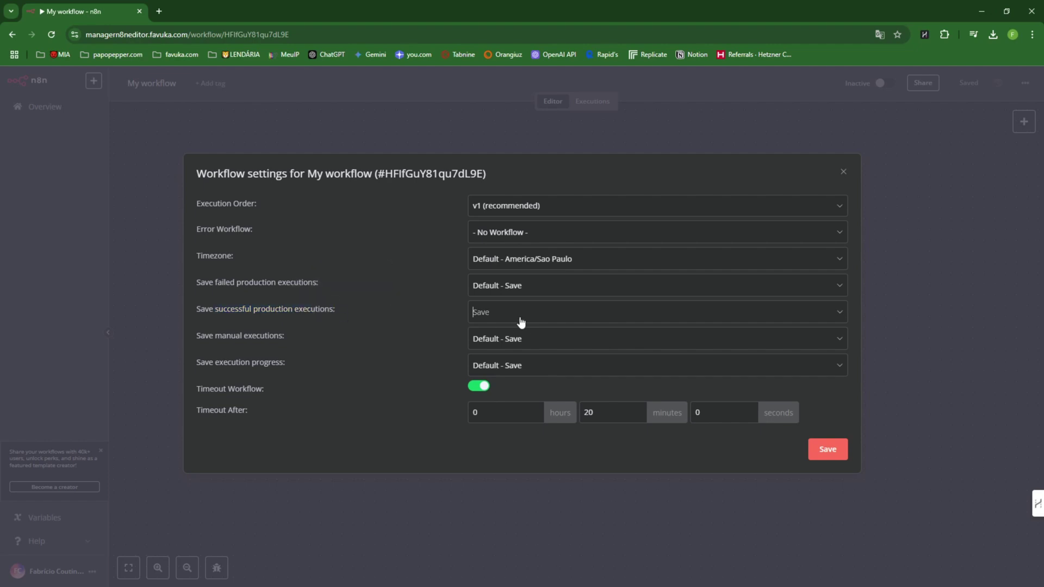
left_click(521, 322)
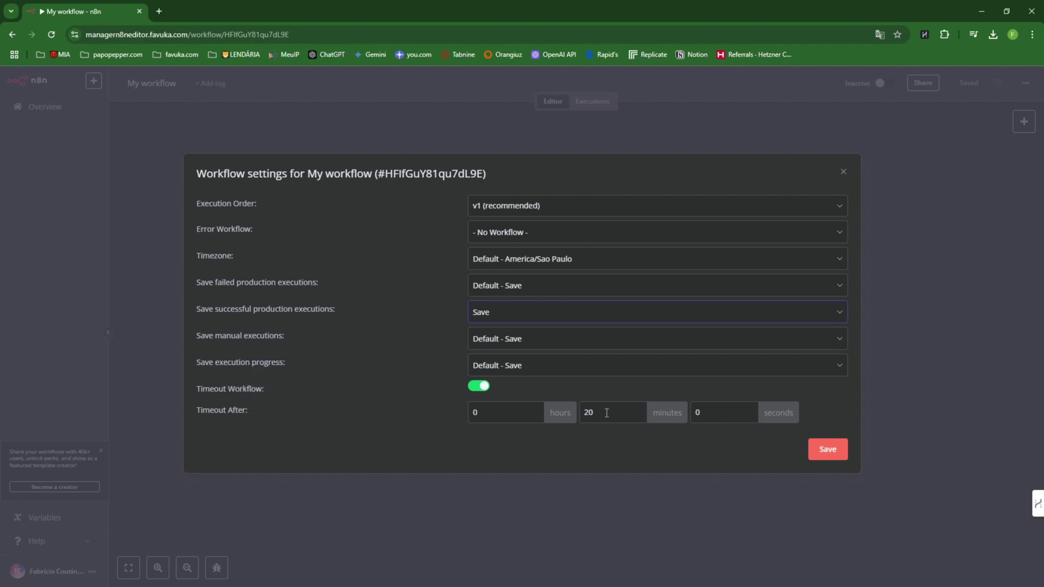
left_click(832, 452)
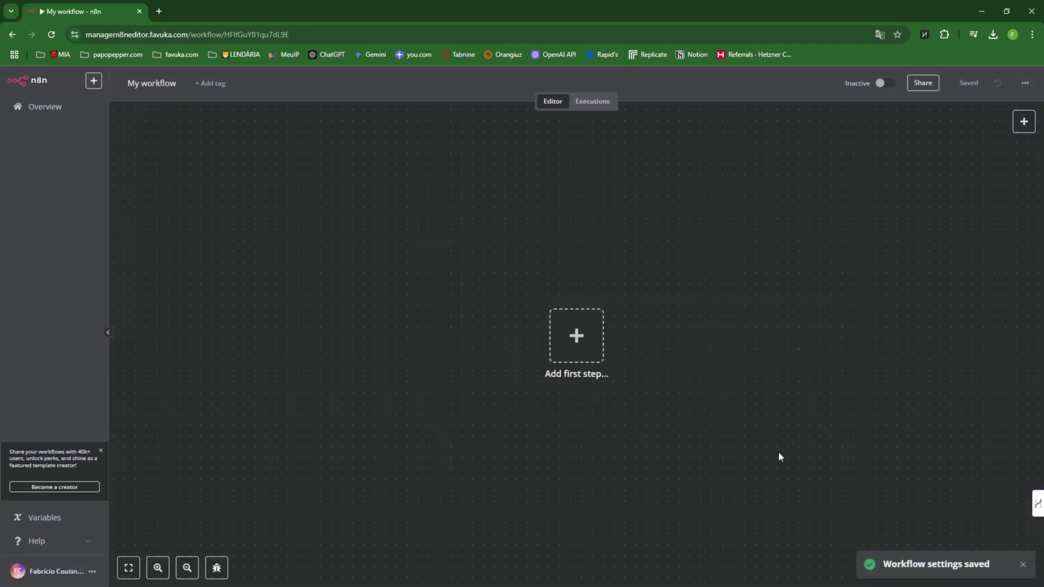